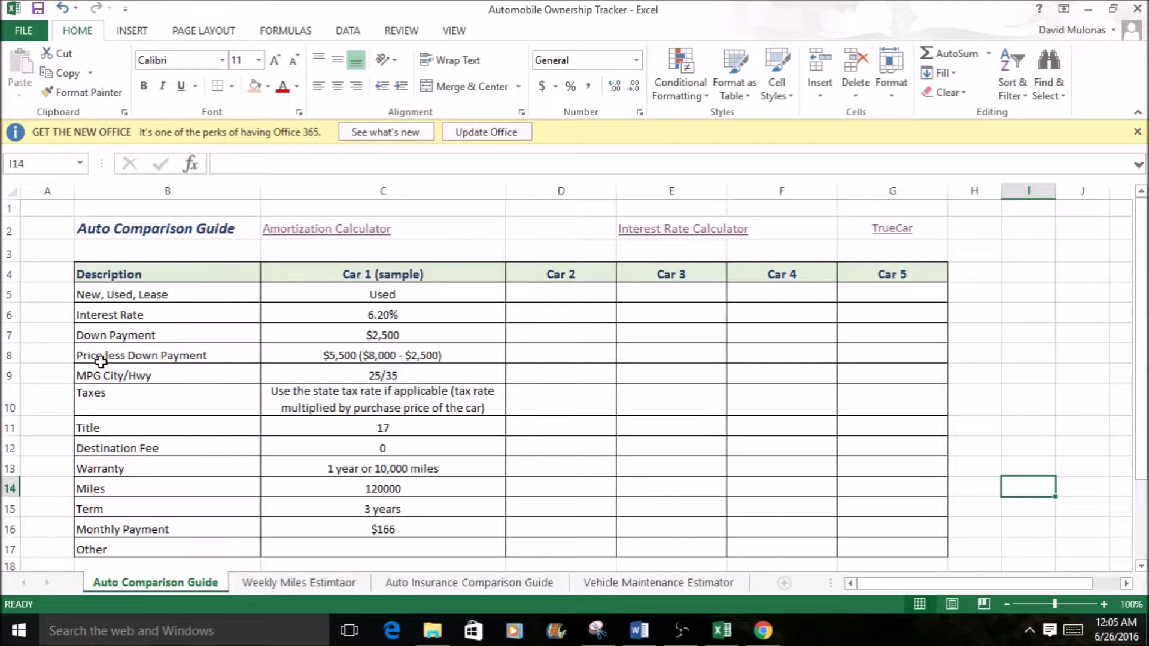
Step: Review the sample car's 6.20% interest rate, down payment and price-less-down-payment entries
click(190, 306)
click(311, 306)
click(347, 297)
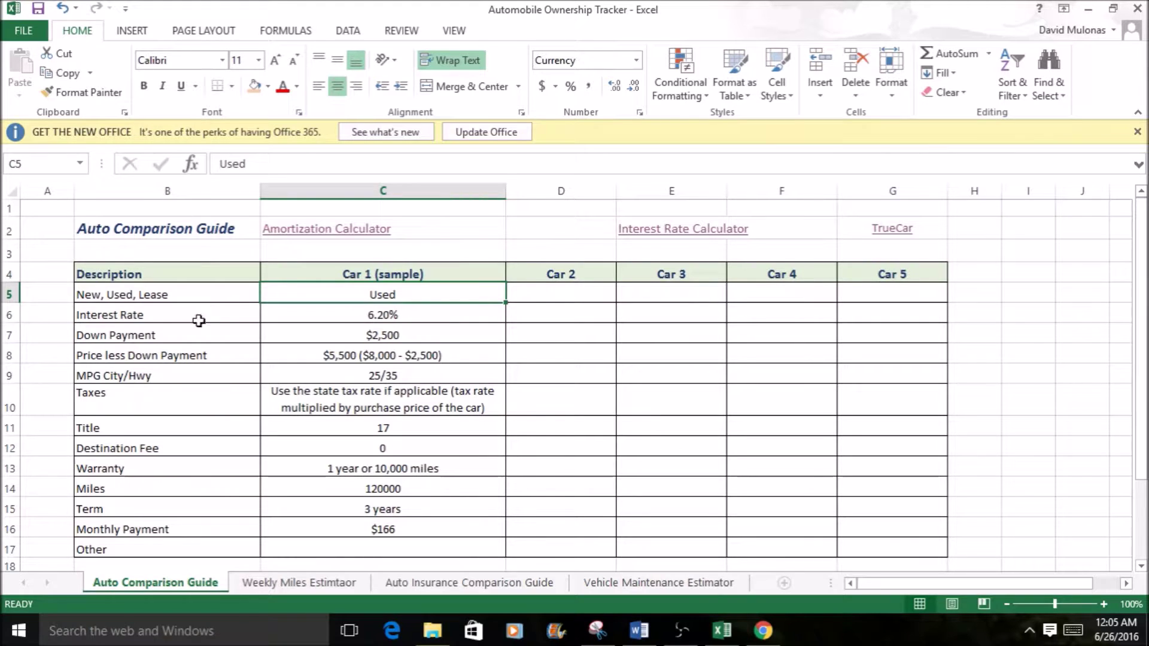
click(229, 319)
click(192, 337)
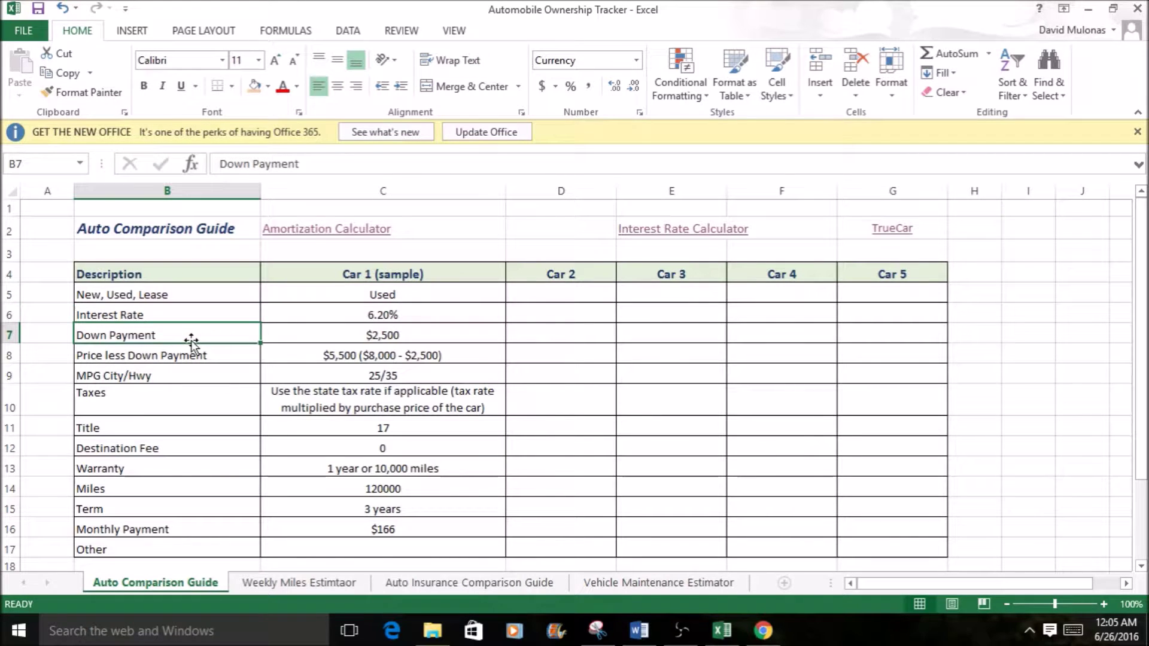
click(195, 356)
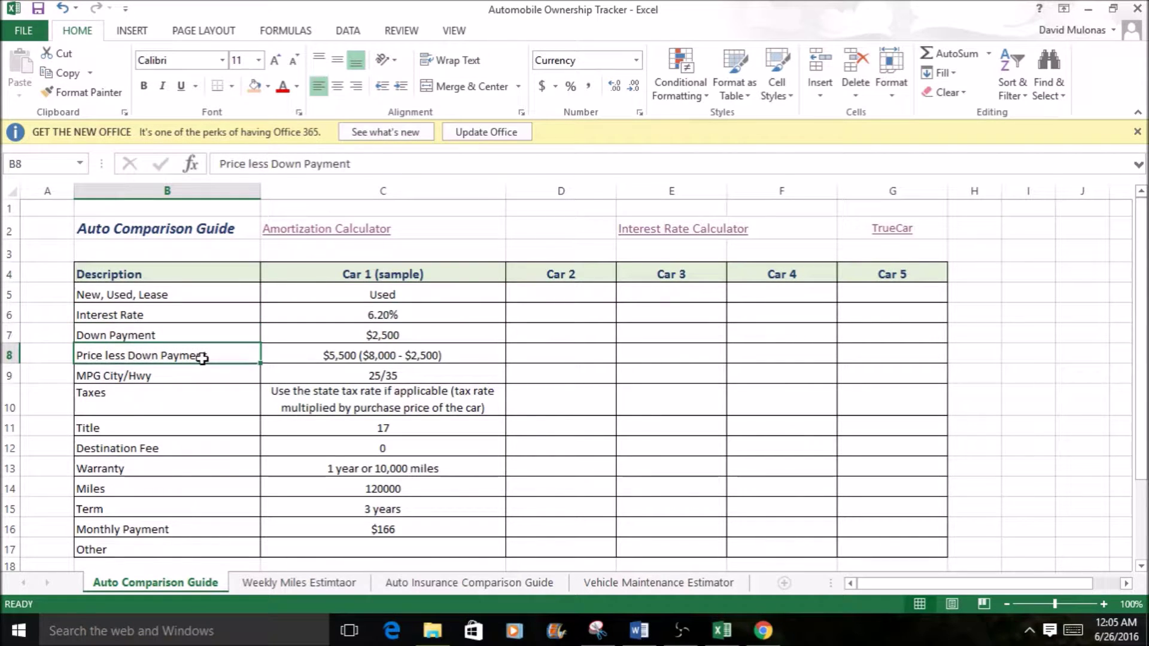
click(306, 359)
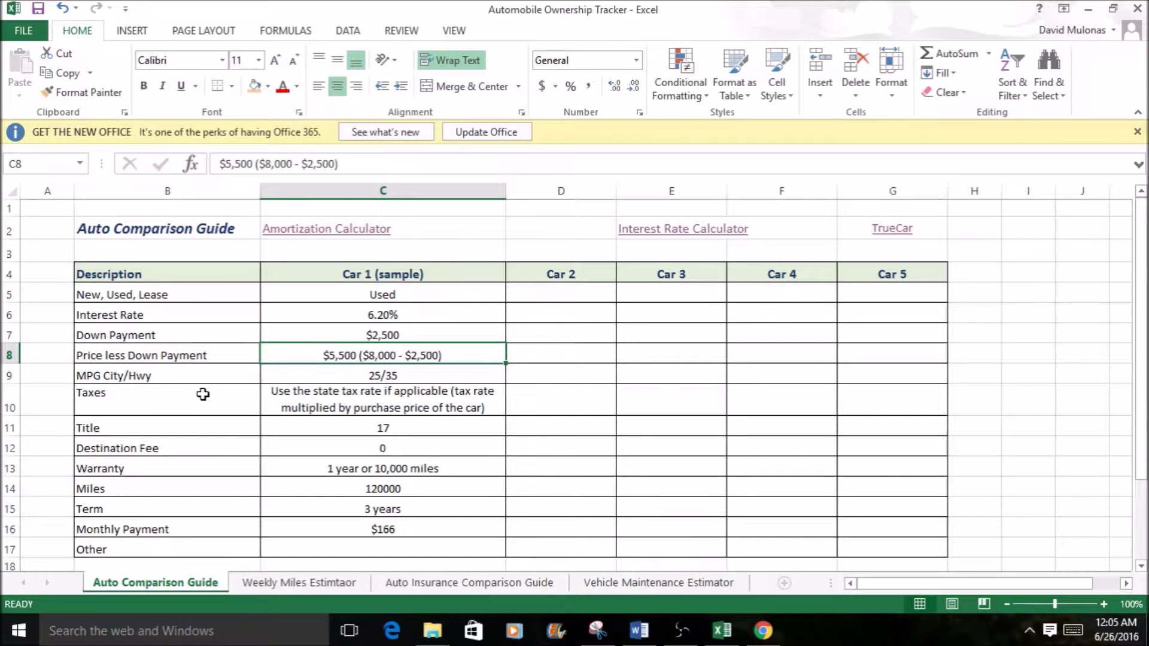
Step: Review the MPG, taxes, title, destination fee, warranty, miles, monthly payment and term rows
click(182, 369)
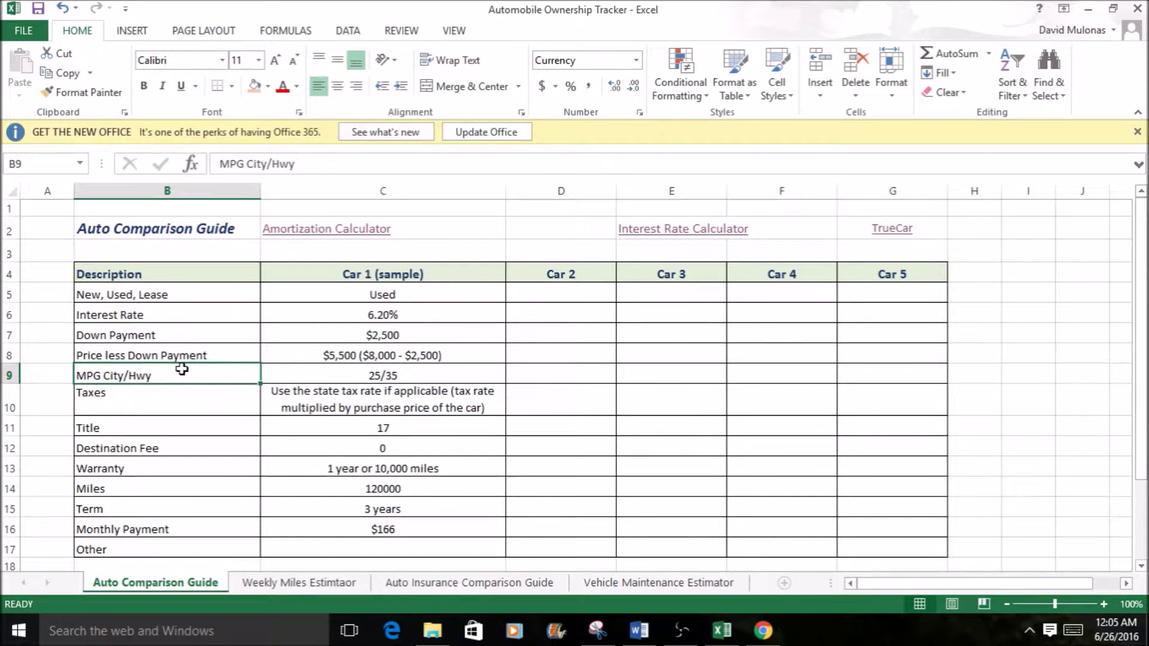
click(196, 402)
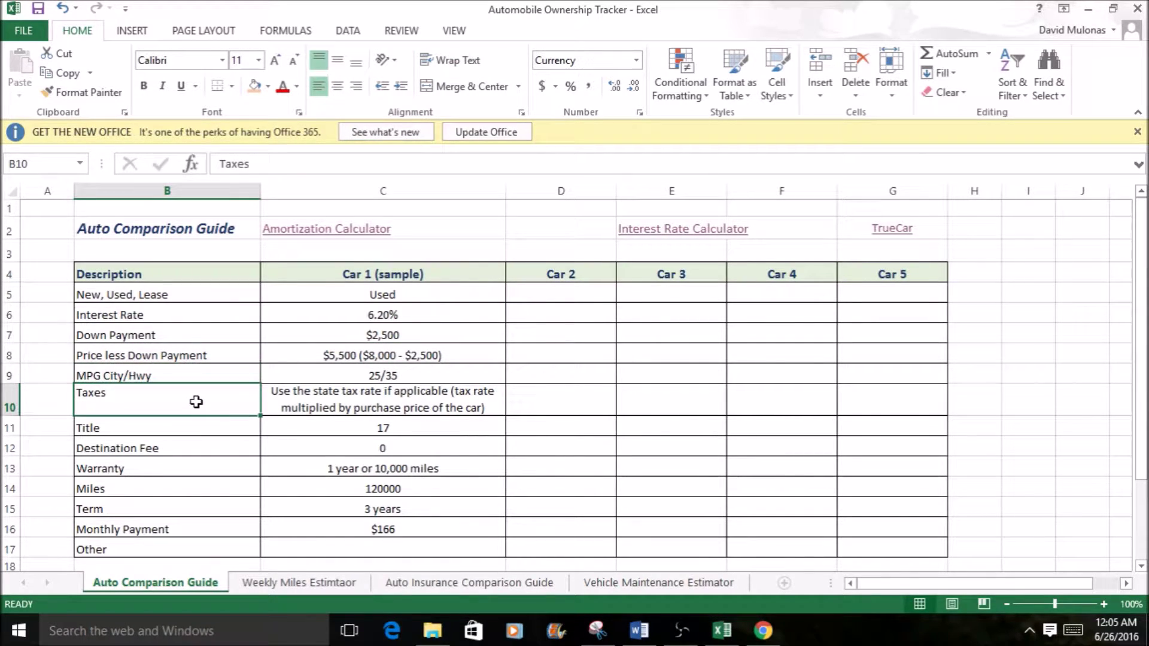
click(206, 431)
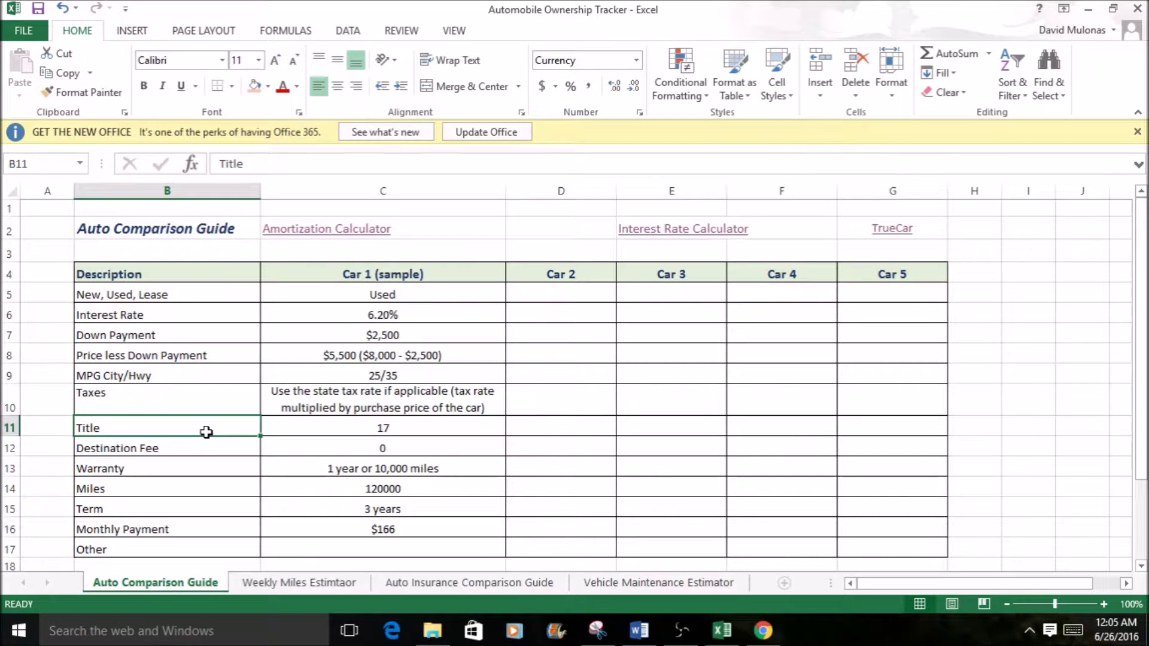
click(171, 449)
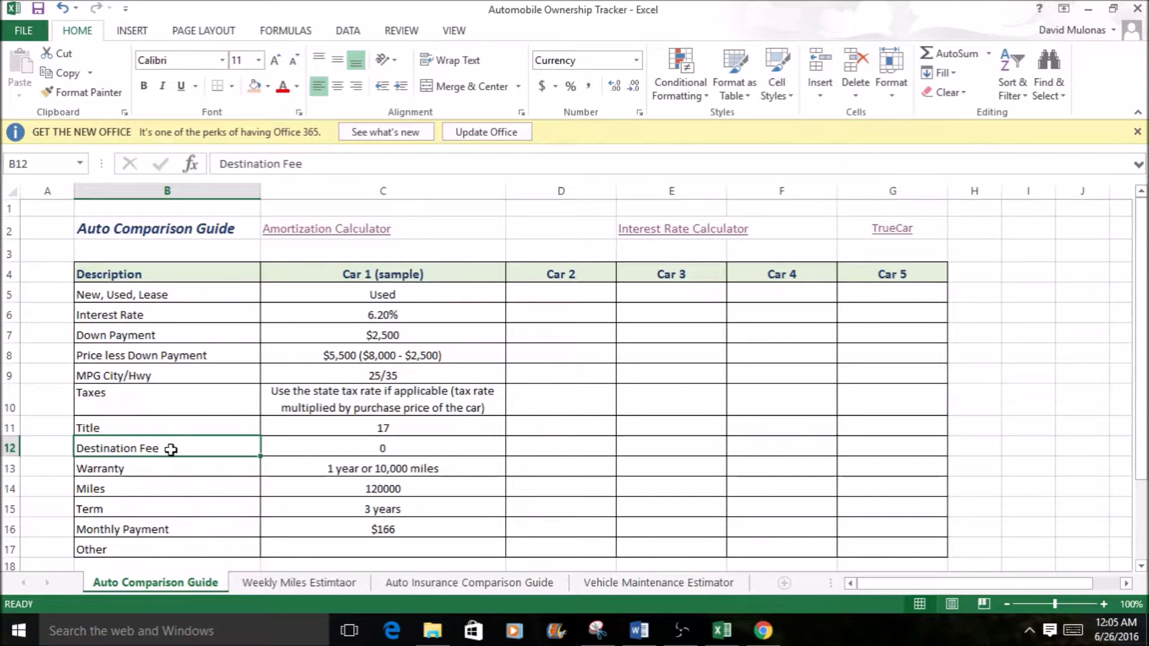
click(222, 472)
click(215, 494)
click(173, 525)
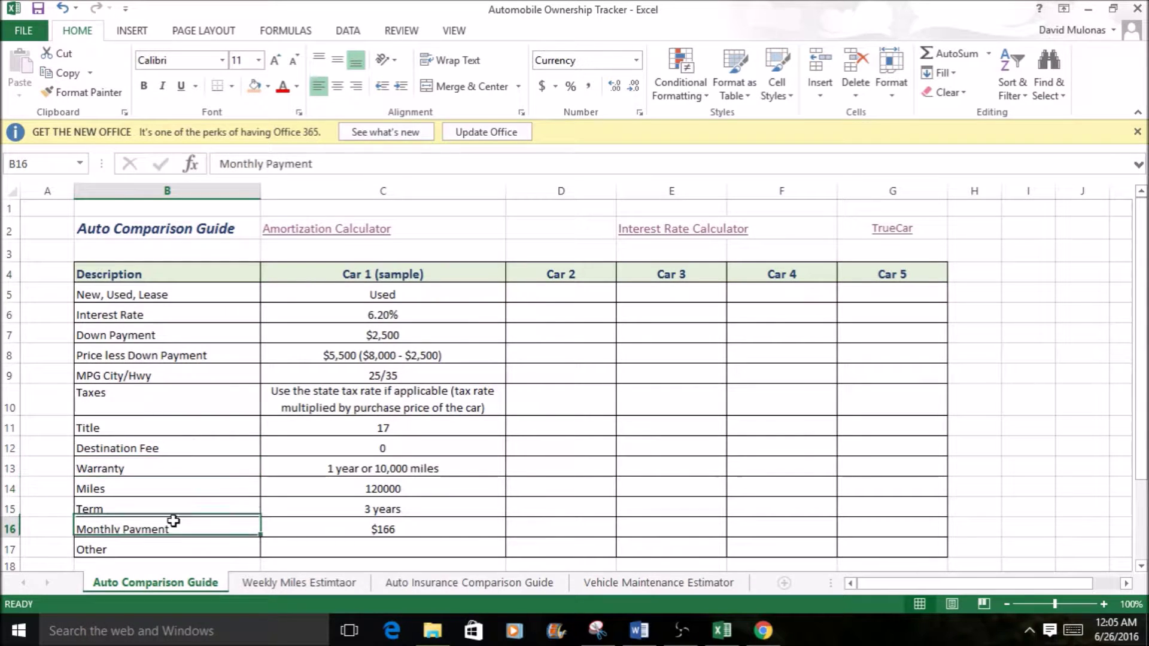
click(221, 508)
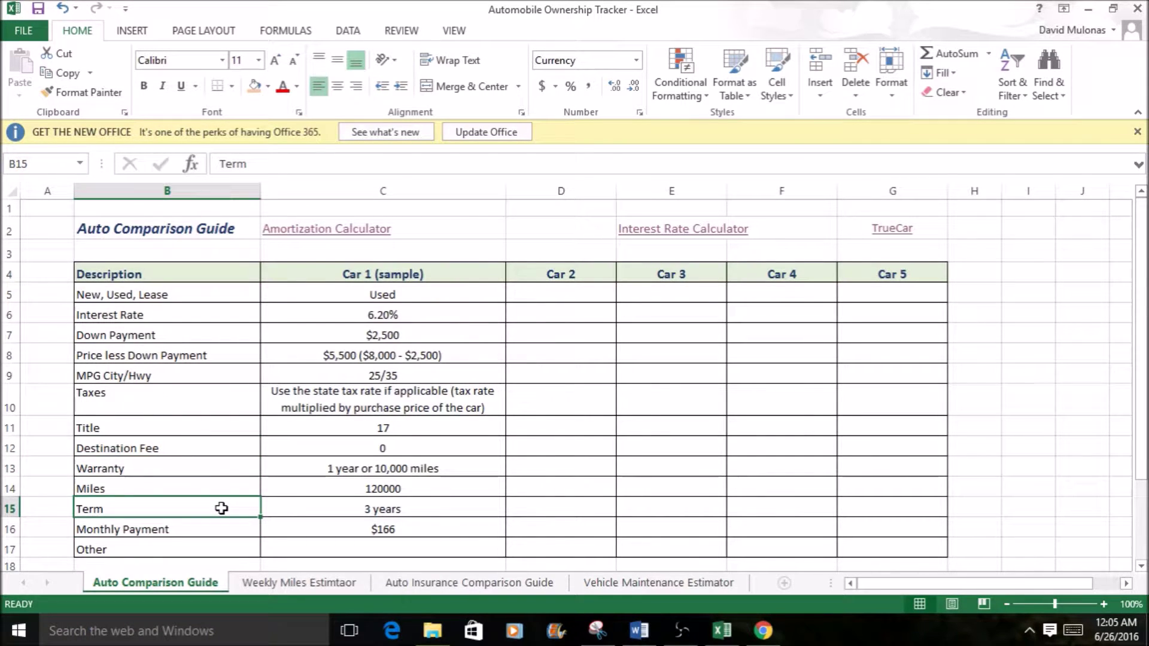
Step: Fill the Car 5 column across to add Car 6 and Car 7, then check the $166 monthly payment
drag(891, 274, 1043, 548)
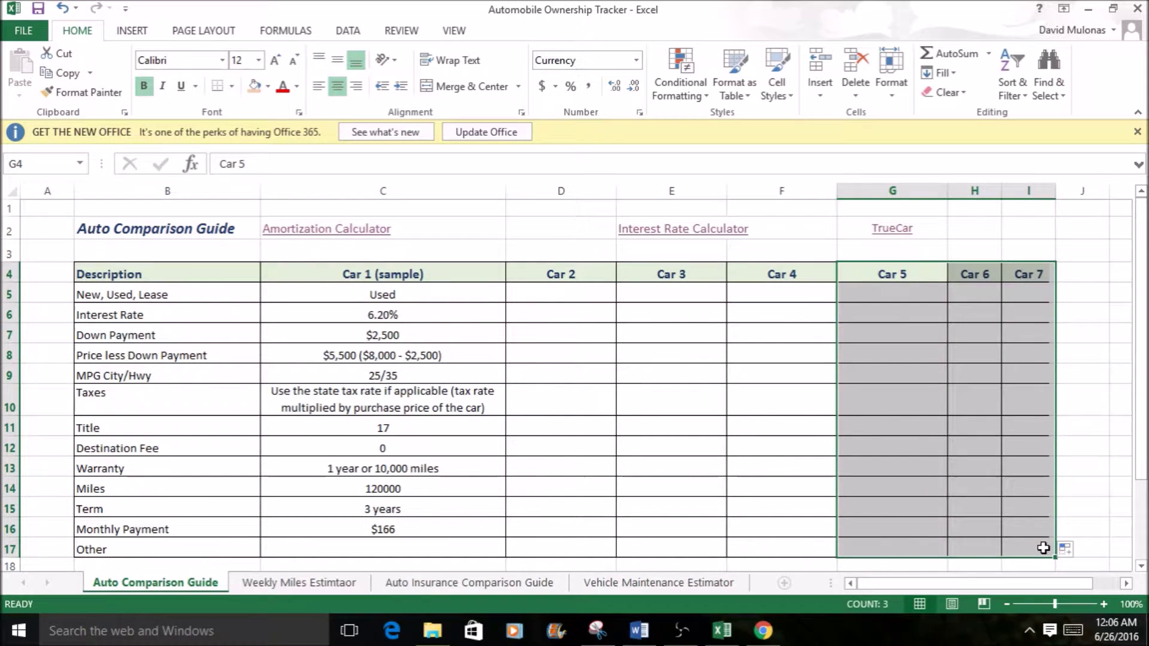
click(422, 453)
click(321, 526)
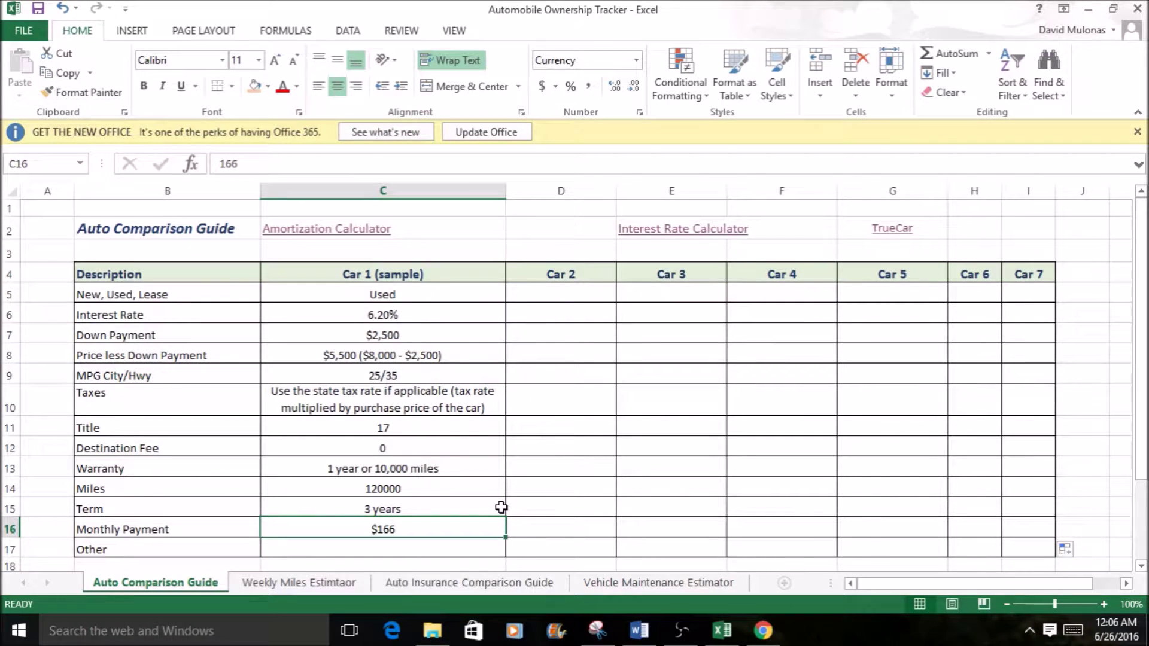
click(763, 631)
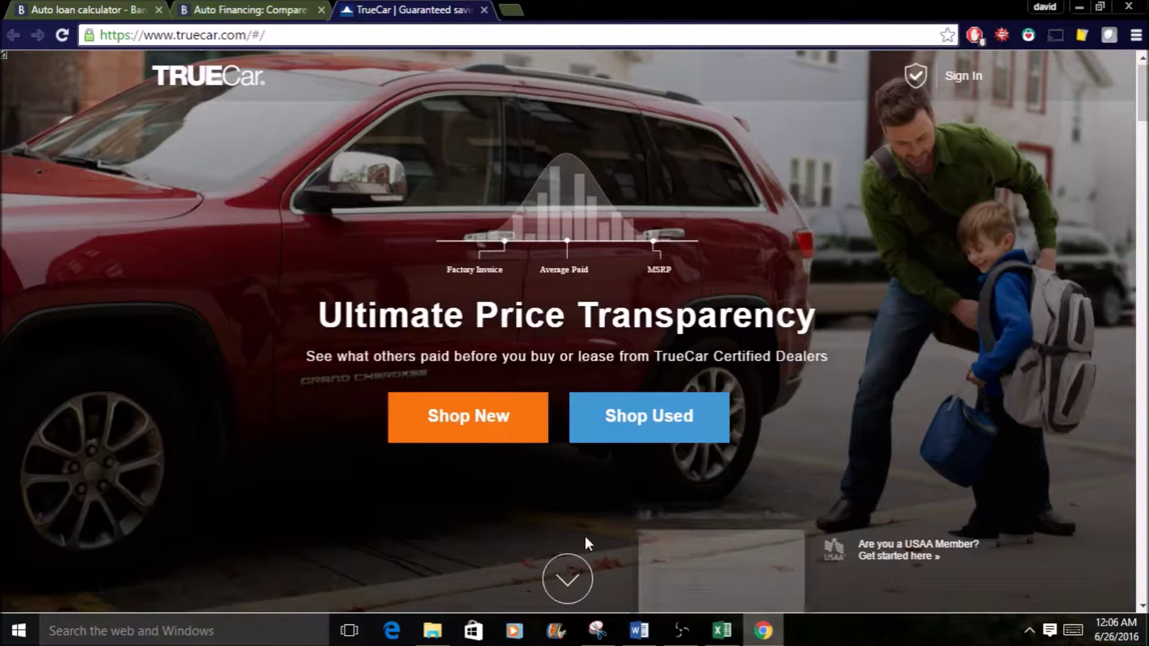
Step: On Bankrate's auto overview page, find rates for a 60 month used car loan
click(85, 12)
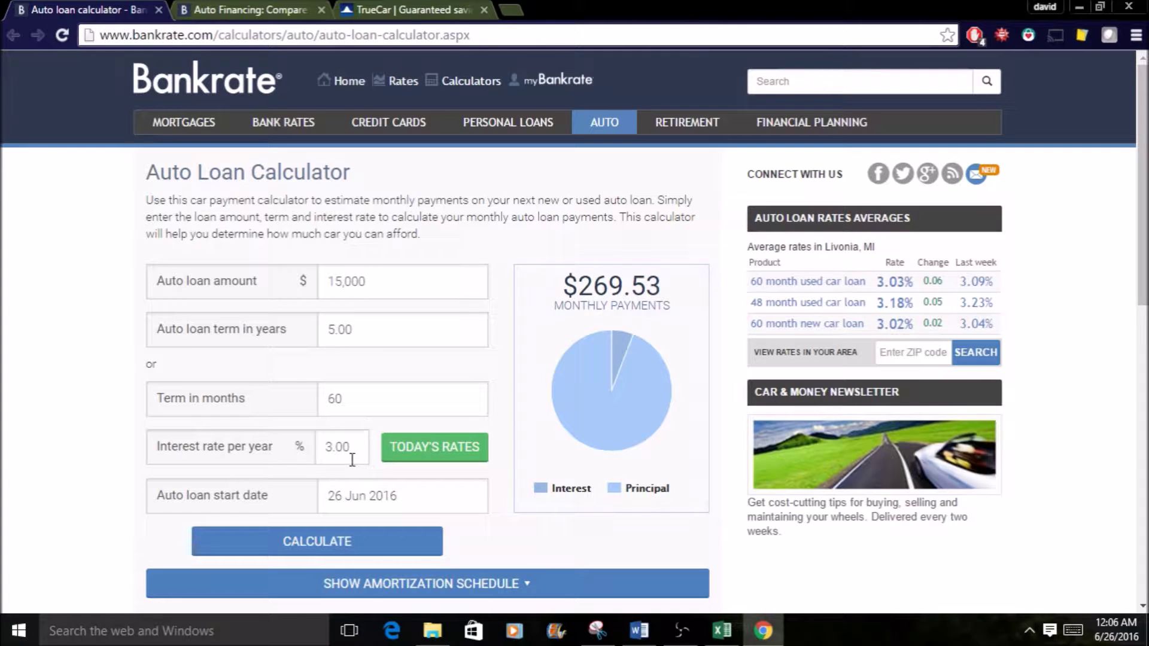
click(252, 9)
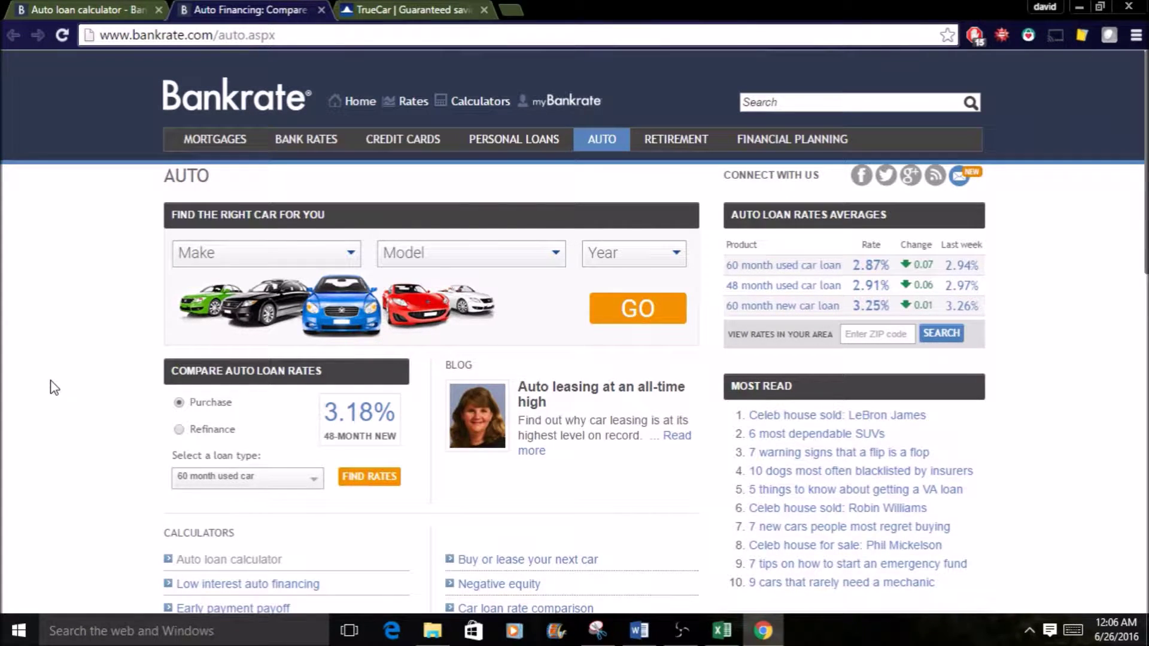
click(390, 479)
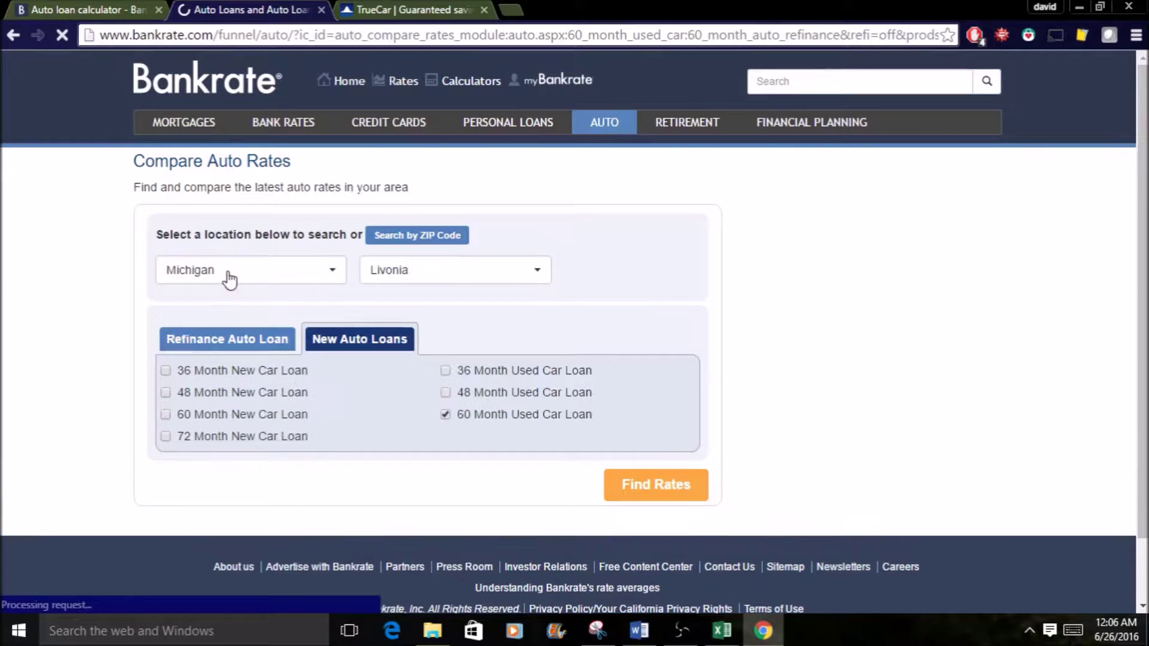
Step: Search 60 month used car loan rates for Anniston, Alabama and scroll through the results
click(225, 279)
click(217, 326)
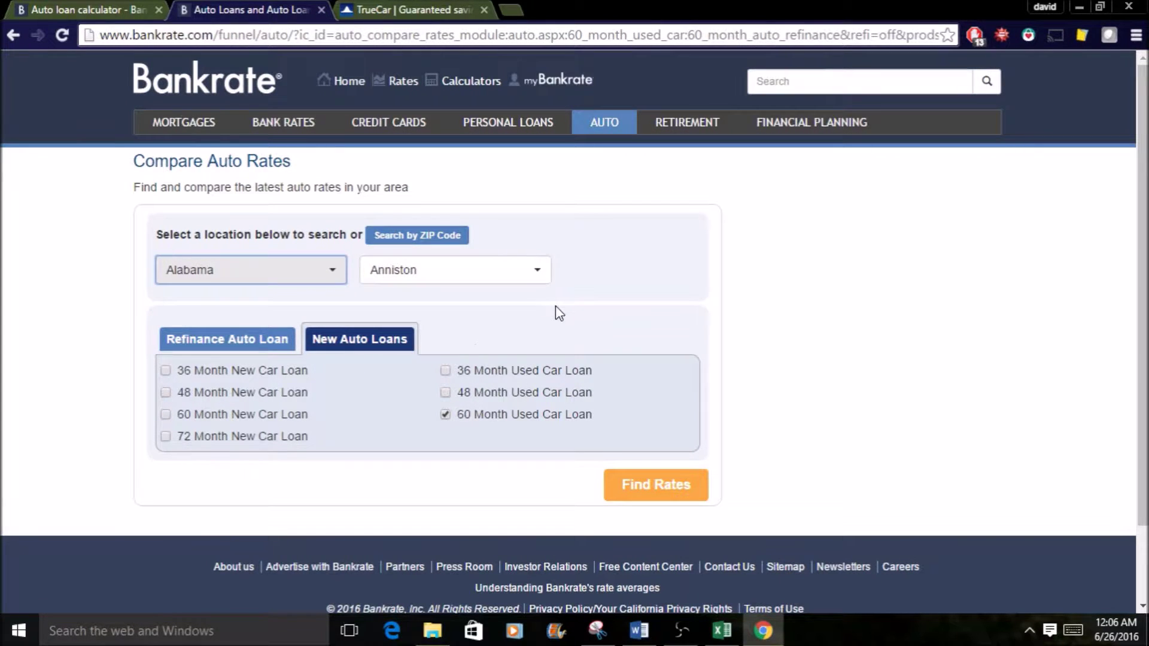
click(629, 489)
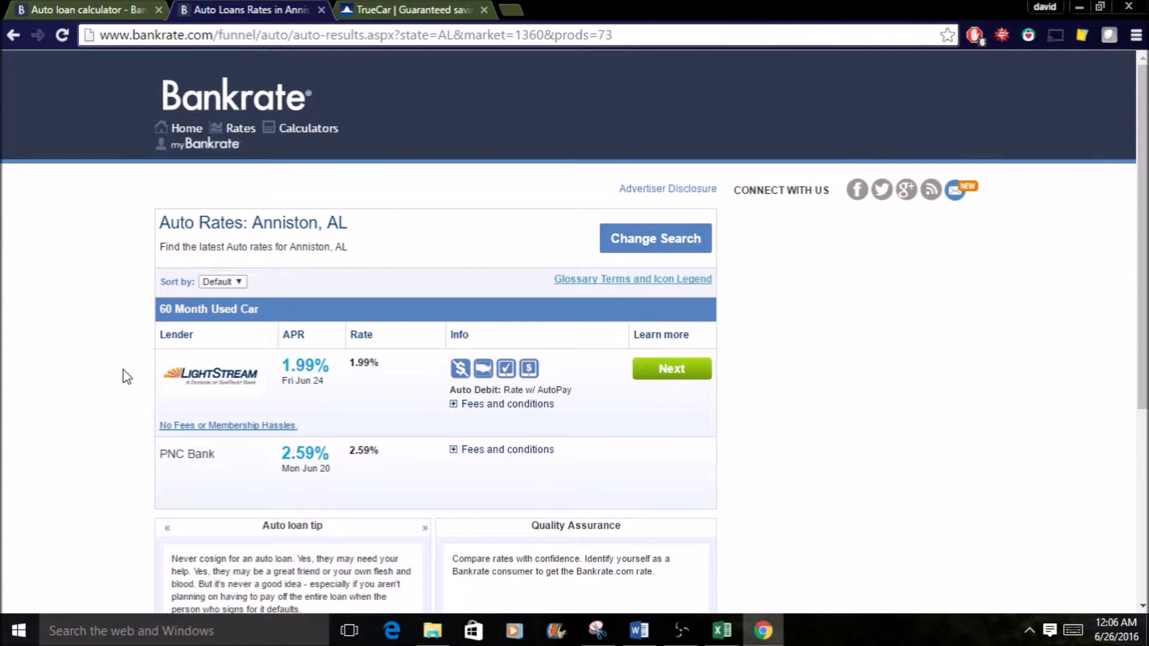
scroll(125, 376, down, 1)
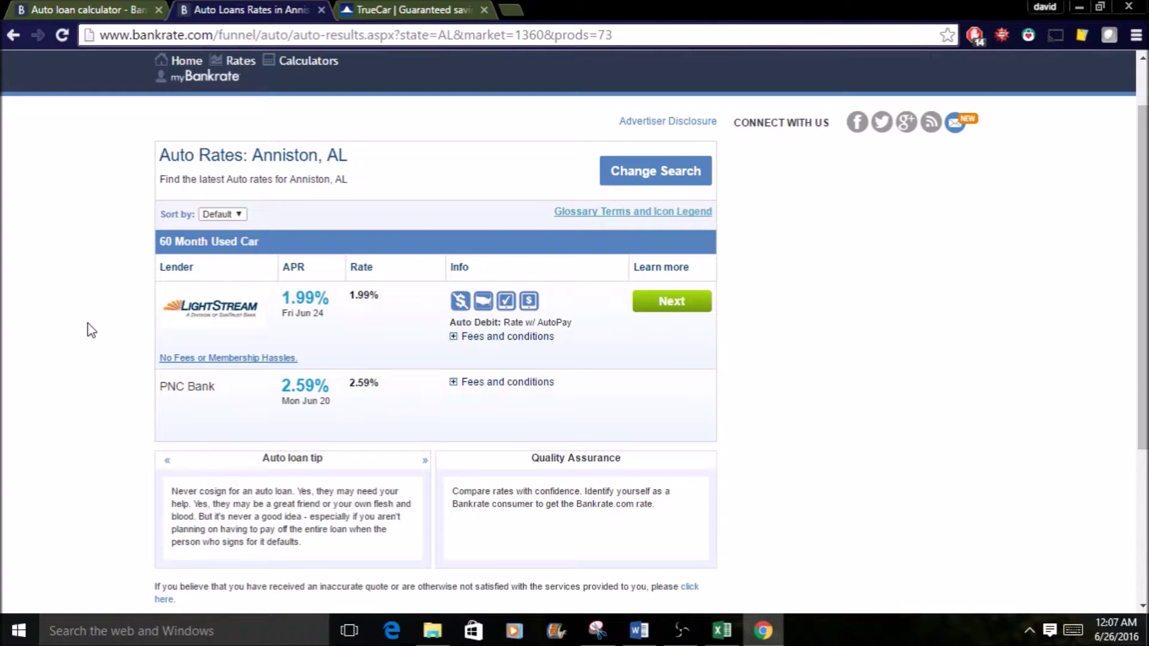
click(108, 7)
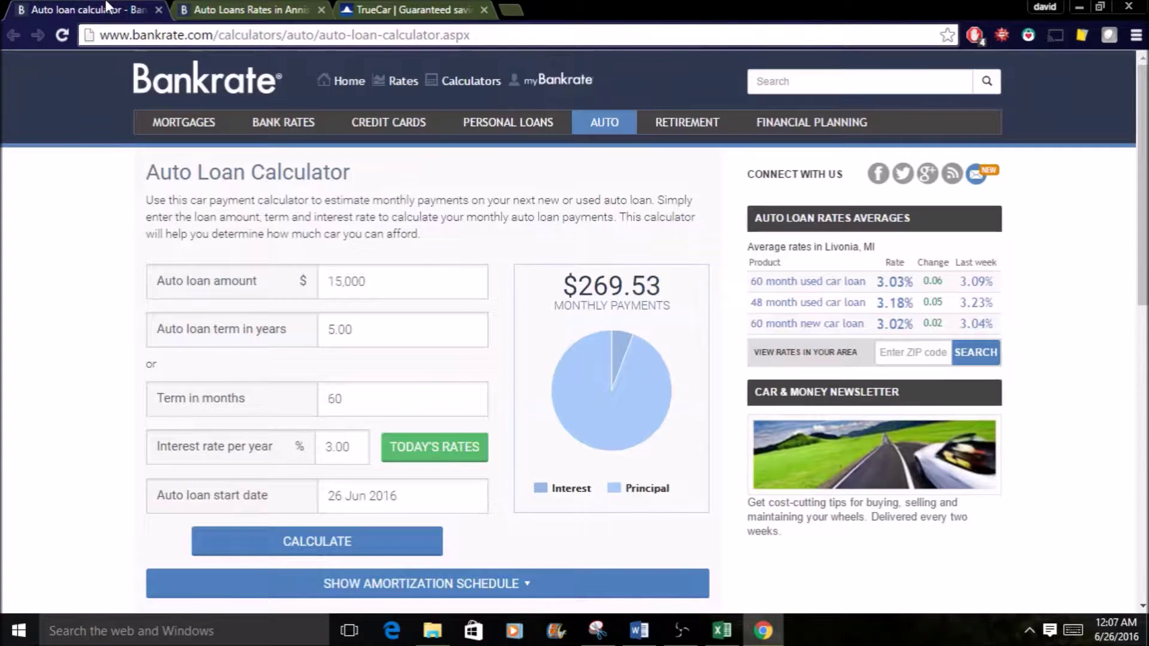
Step: Recalculate the $15,000 loan at 2.000% for a $262.92 payment, then revisit the rates and TrueCar
click(312, 546)
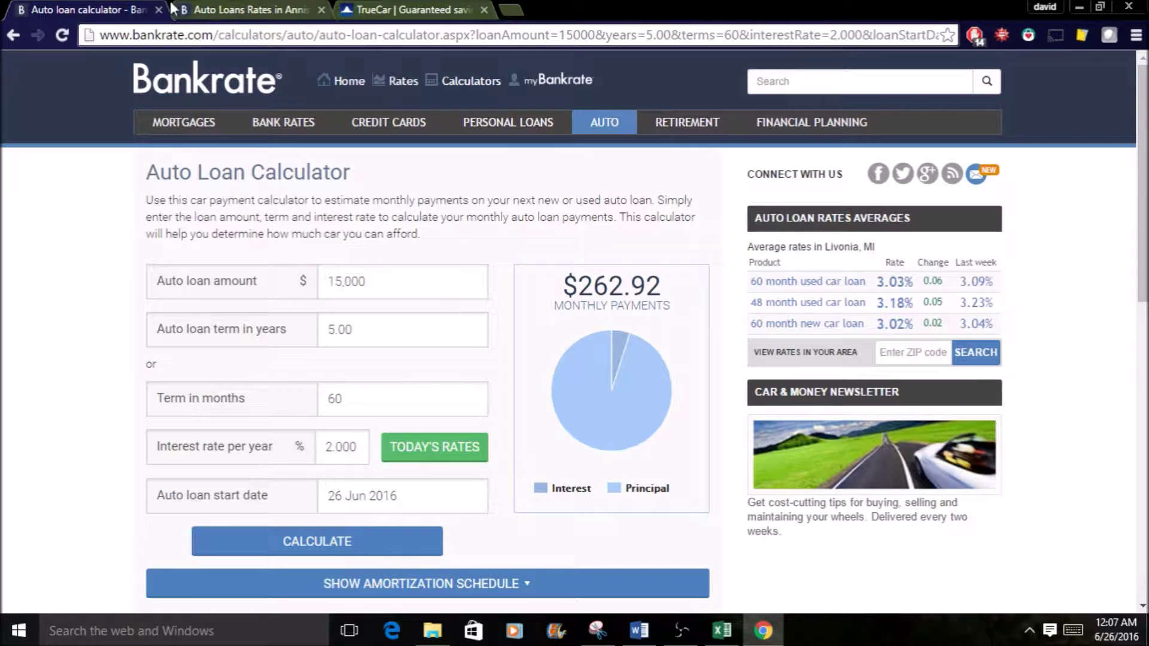
click(250, 9)
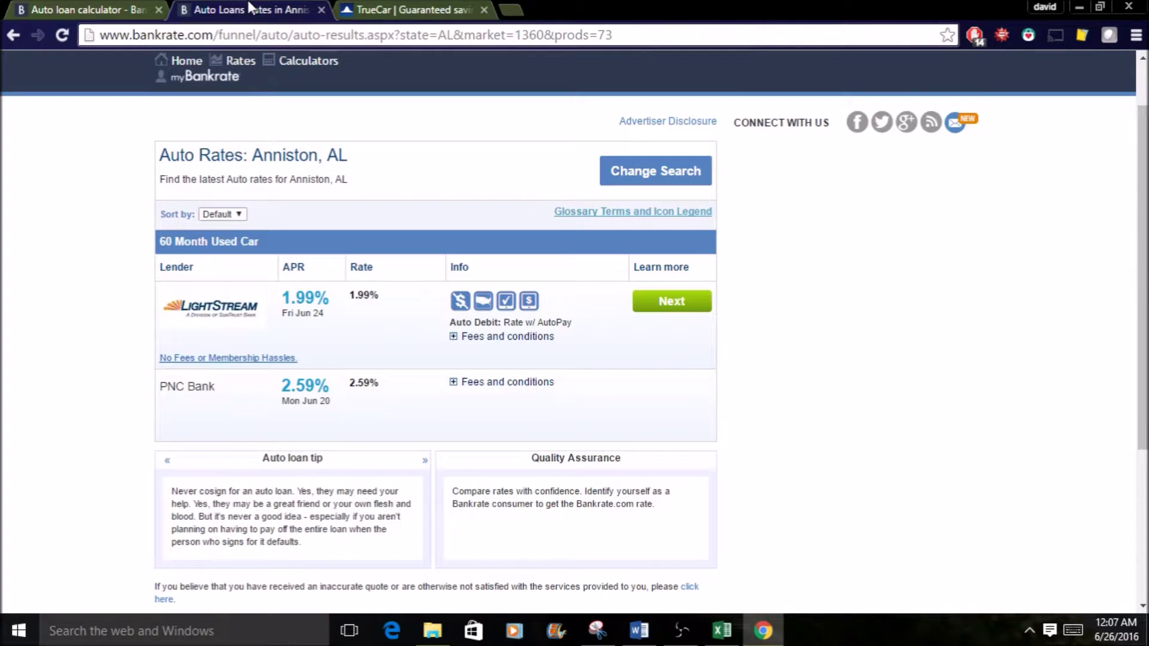
click(396, 9)
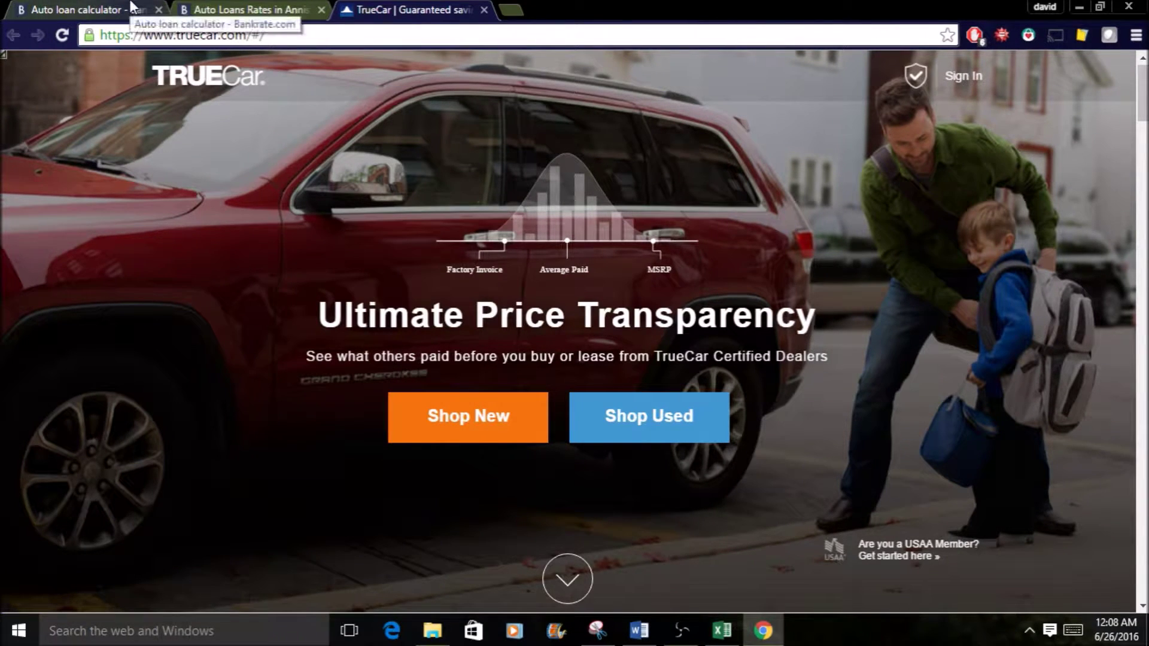
click(723, 632)
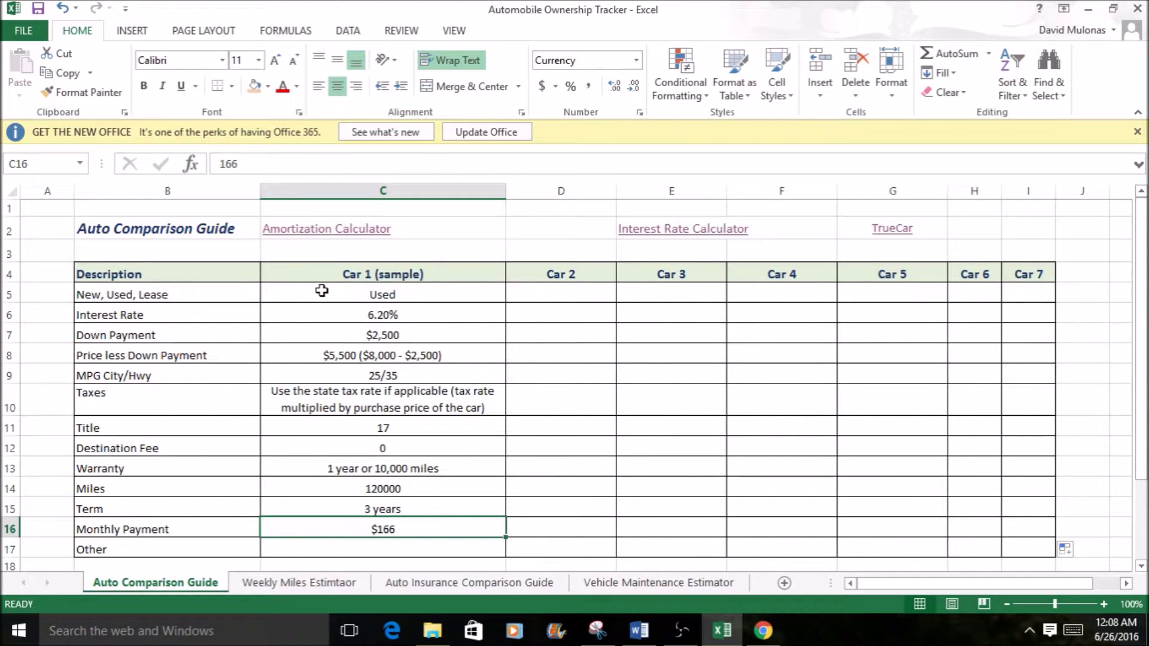
Step: Open the Weekly Miles Estimator sheet and select its miles, trips and totals block
click(299, 583)
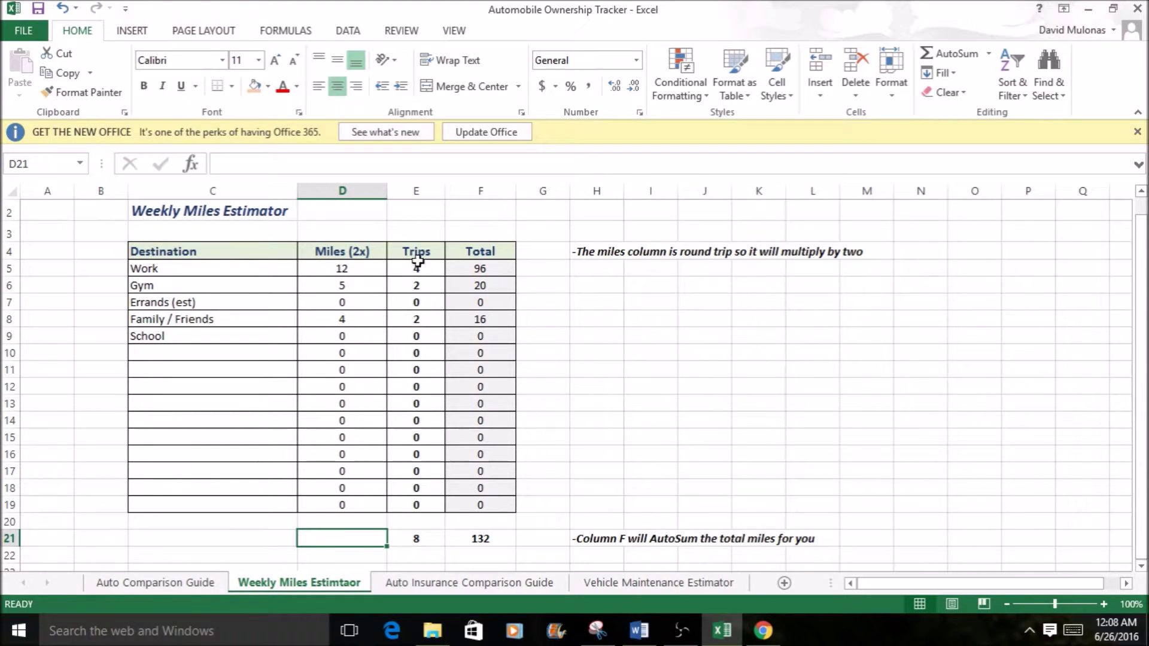
drag(338, 271, 496, 493)
click(561, 486)
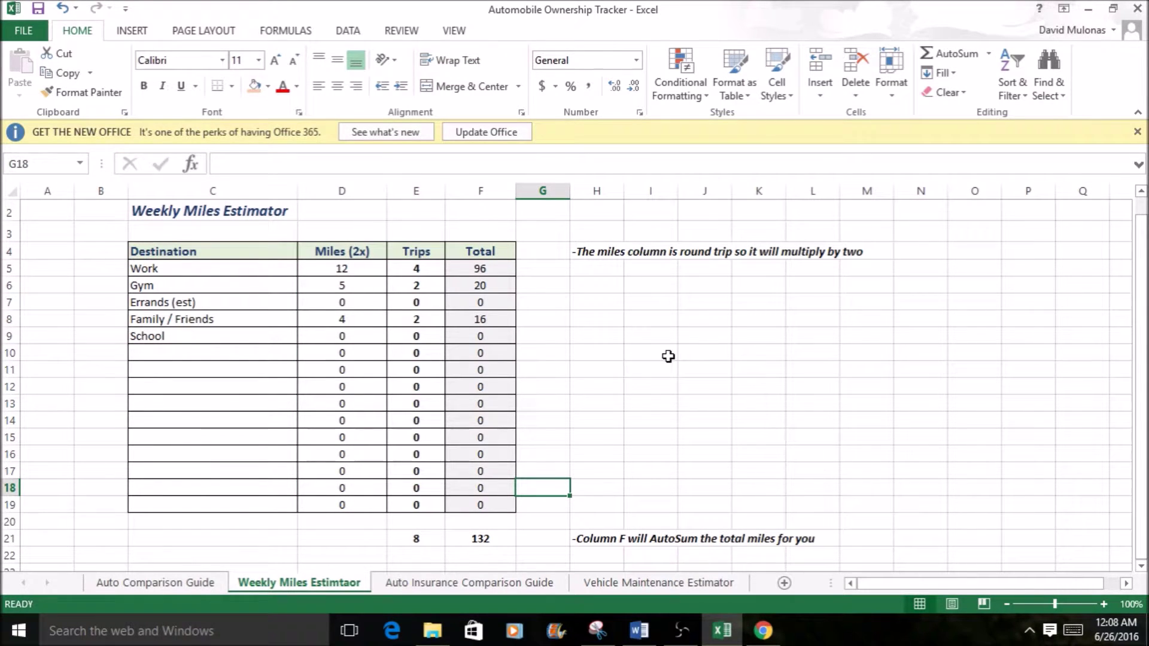
click(430, 267)
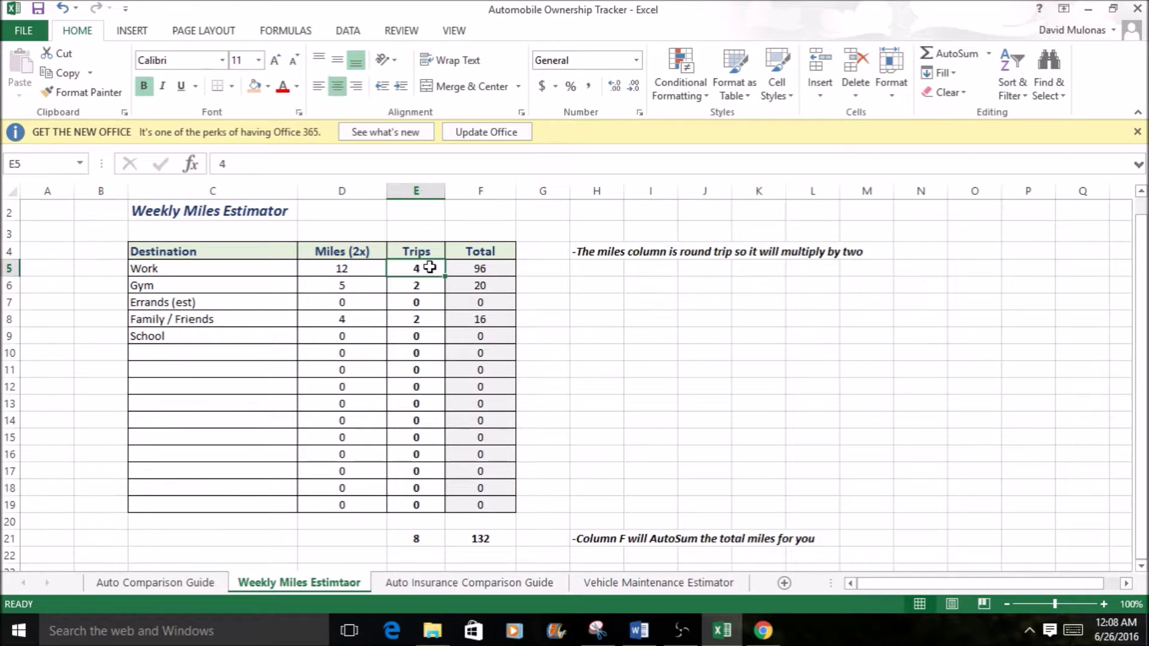
click(334, 252)
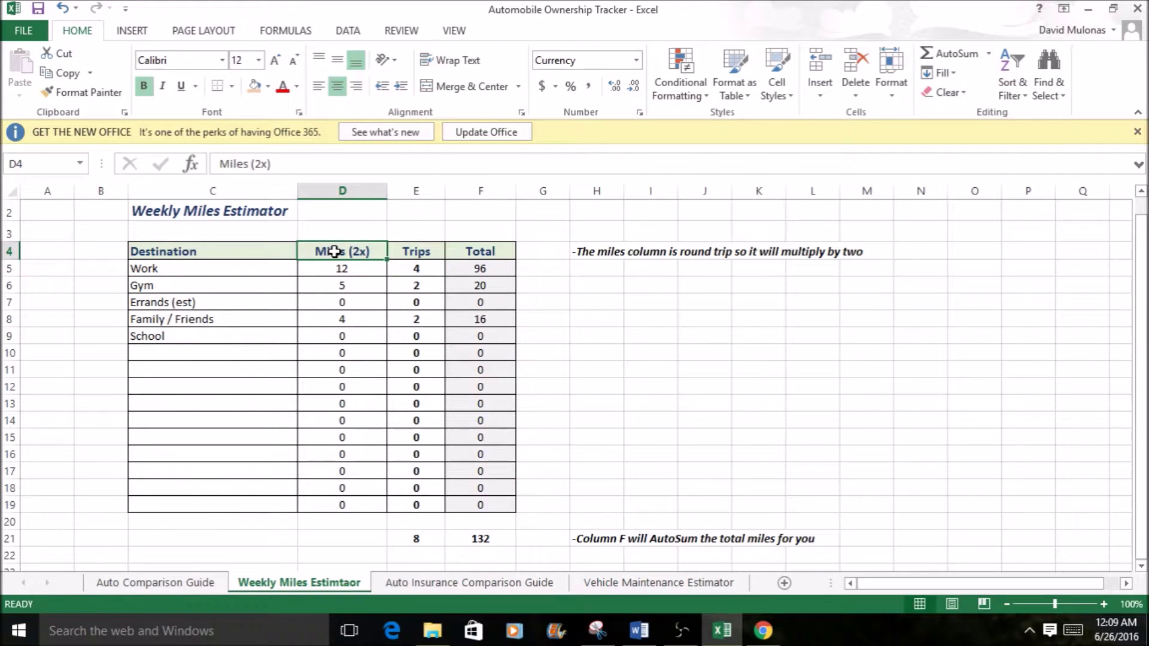
click(490, 268)
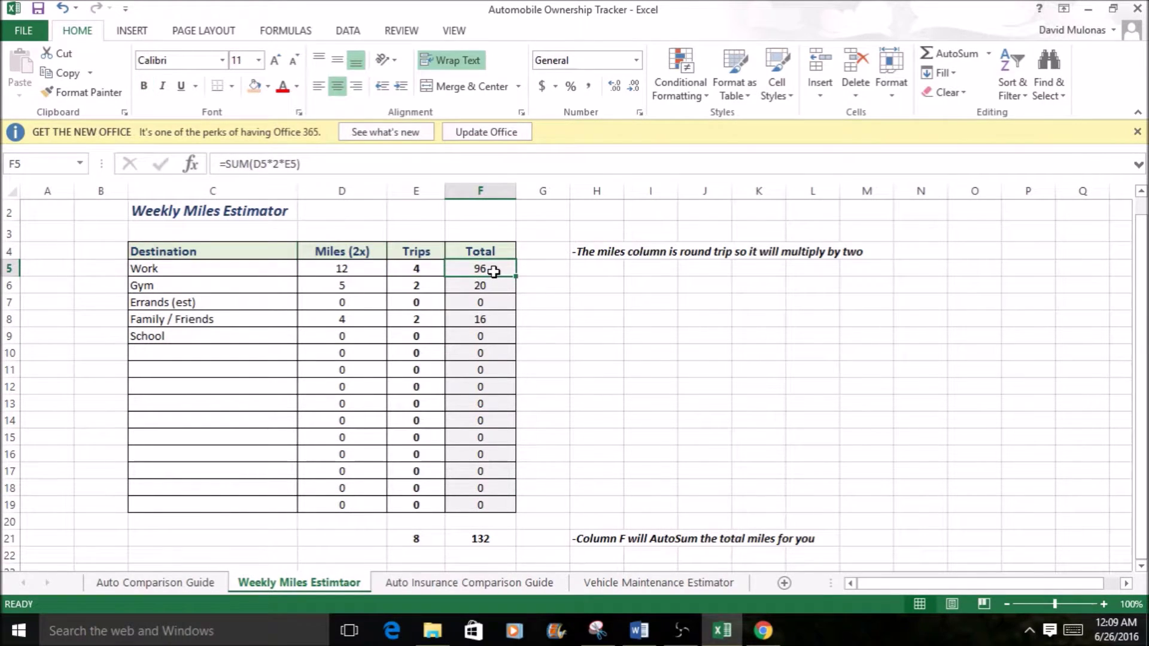
drag(348, 266, 419, 268)
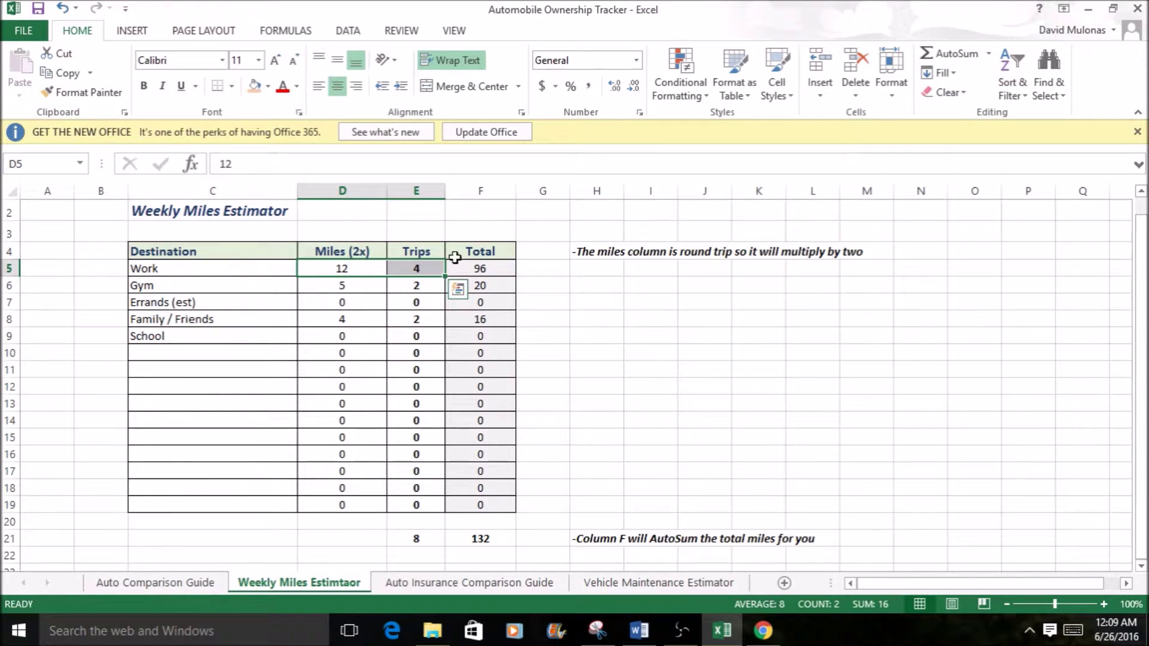
click(491, 269)
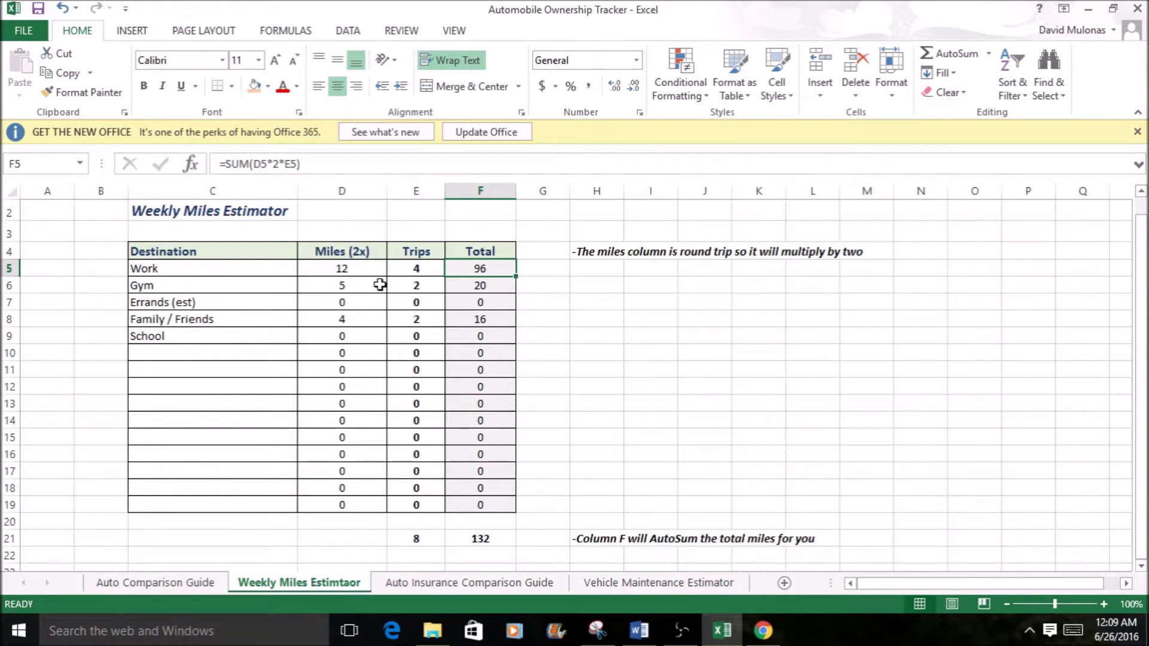
Step: Enter 3 miles and 2 trips for Errands and check the 144-mile and 10-trip totals
click(344, 302)
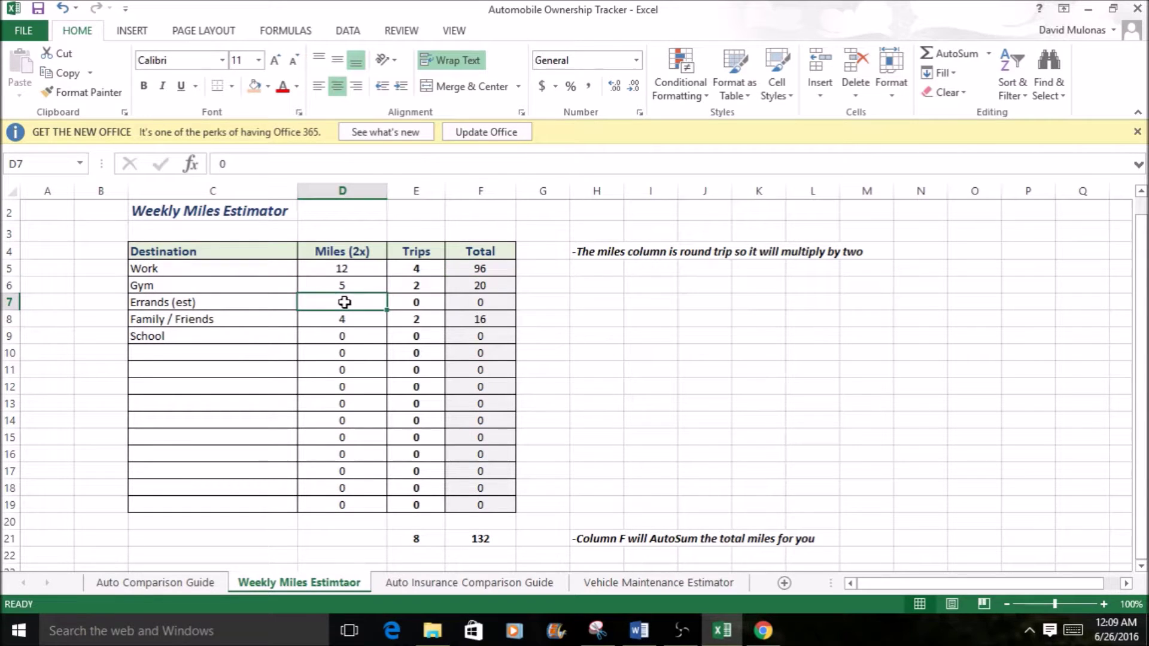
text(3)
key(ctrl+Return)
key(Tab)
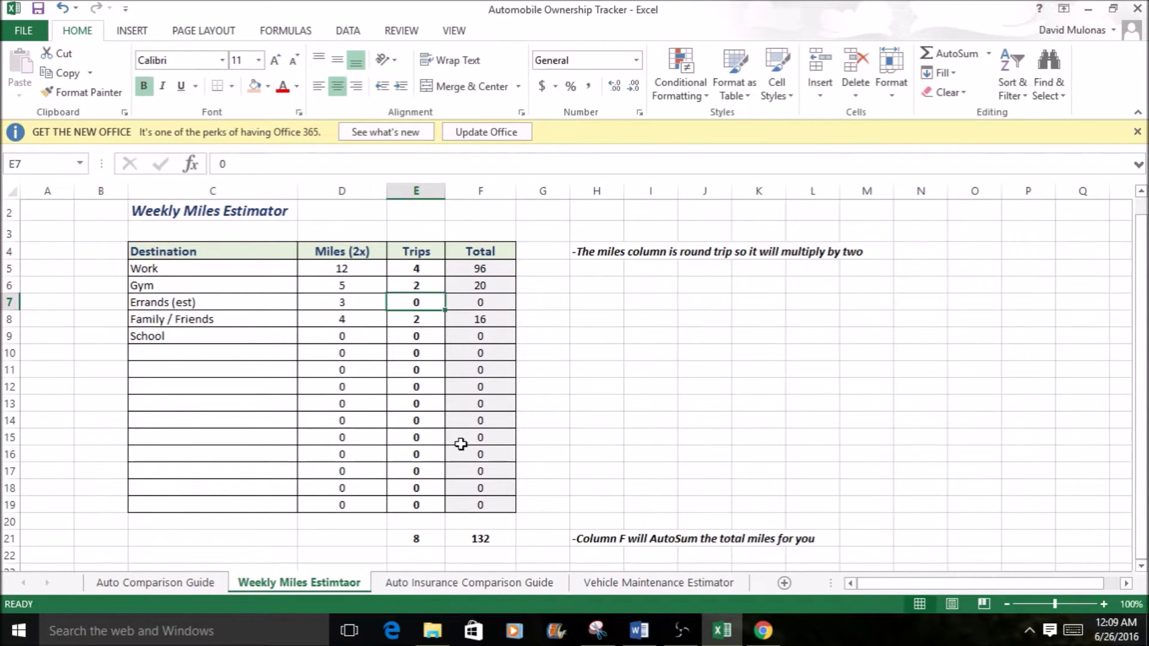
text(2)
key(Tab)
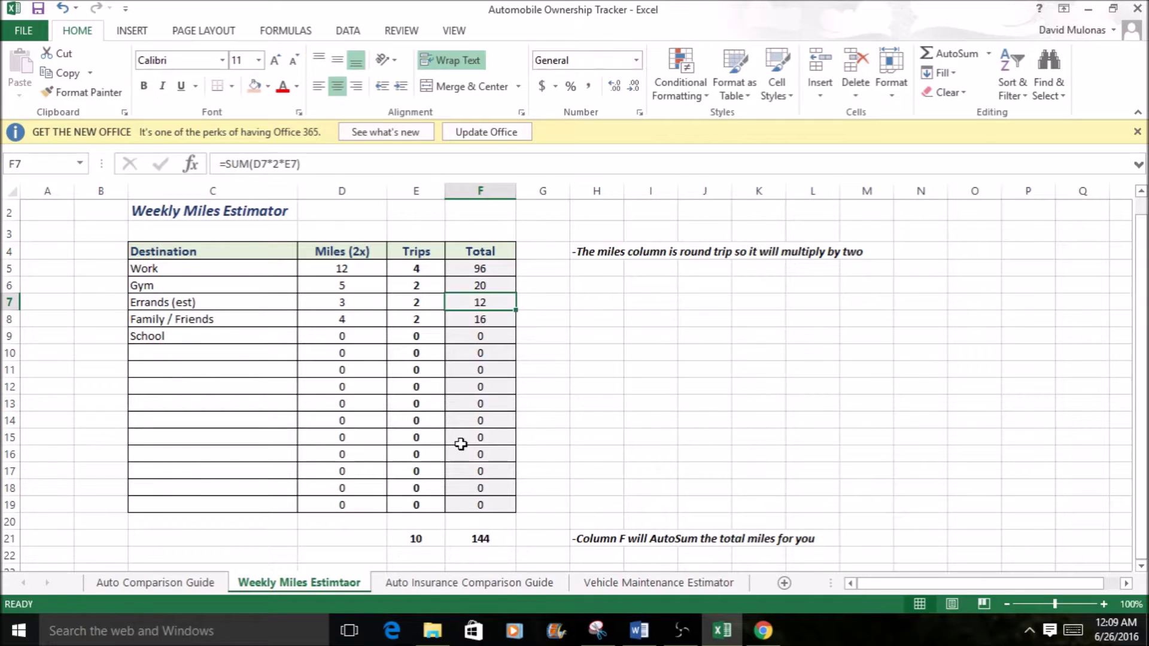
click(503, 539)
click(425, 539)
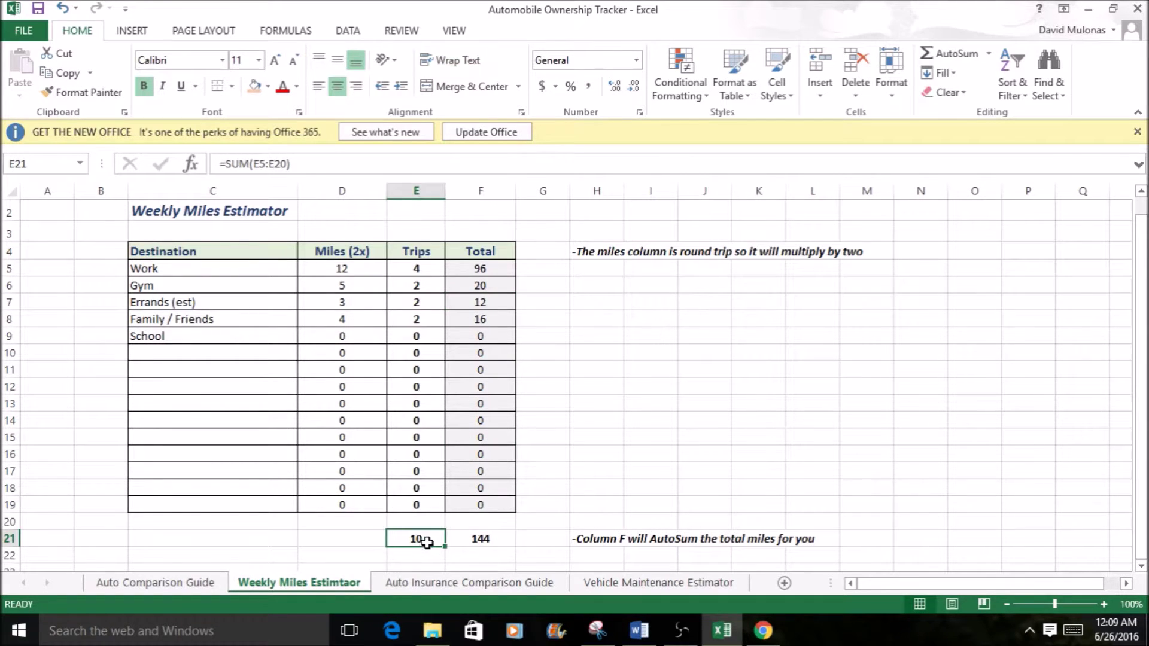
Step: Highlight the destination table, then move to the Auto Insurance Comparison Guide sheet
click(669, 485)
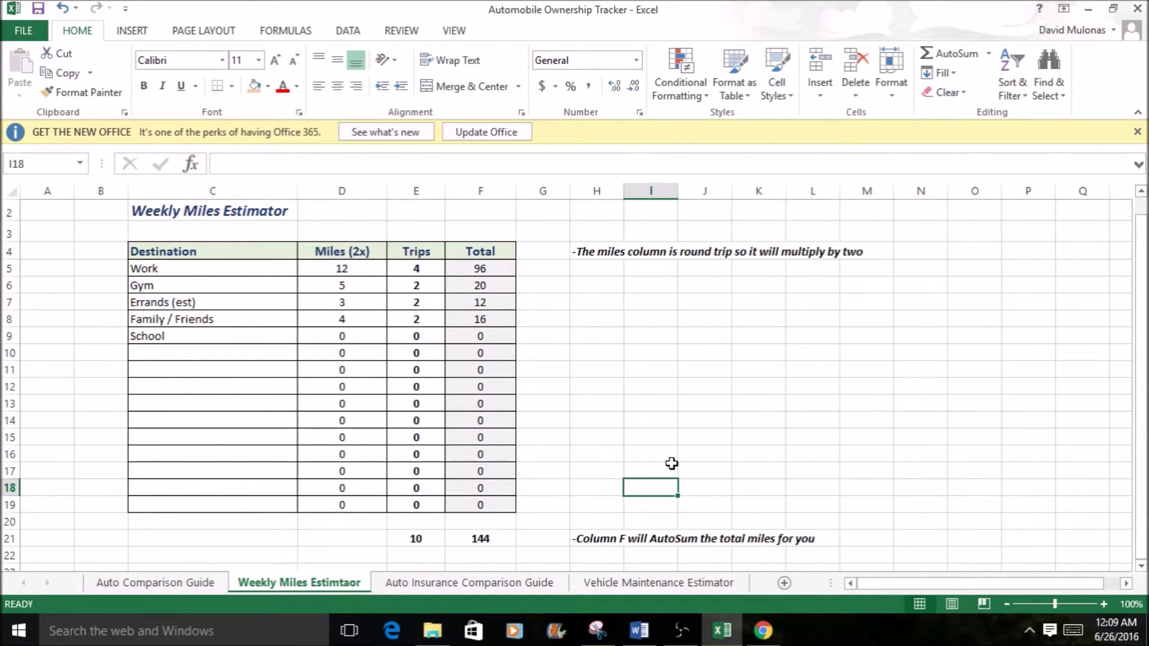
click(658, 472)
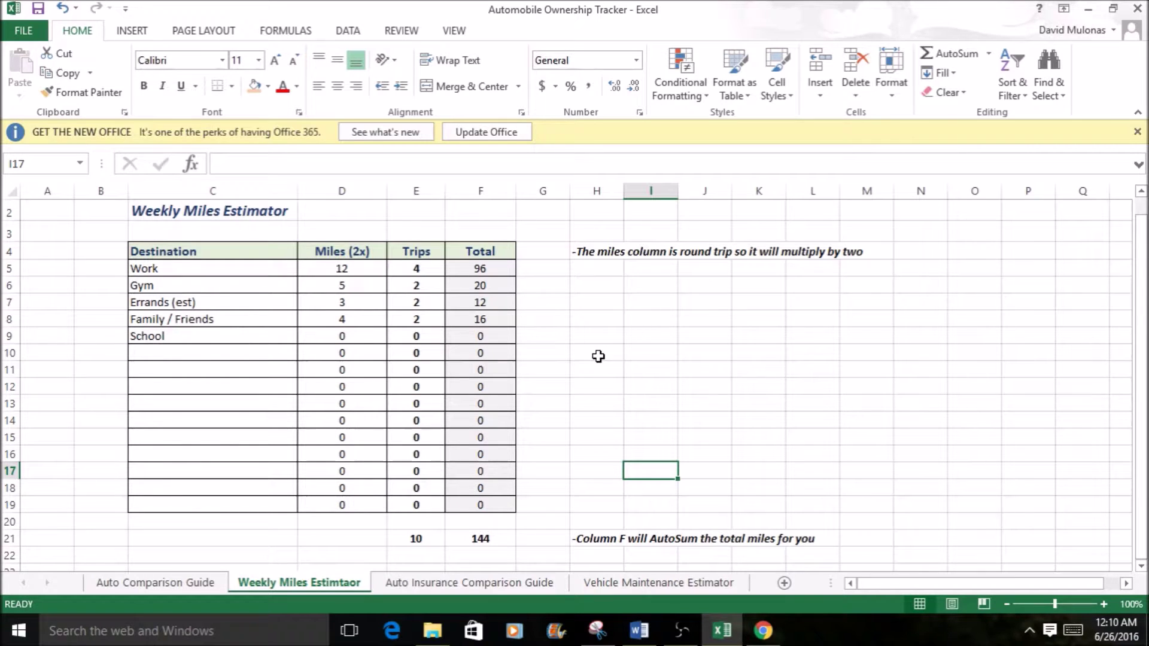
drag(223, 254, 476, 500)
click(640, 446)
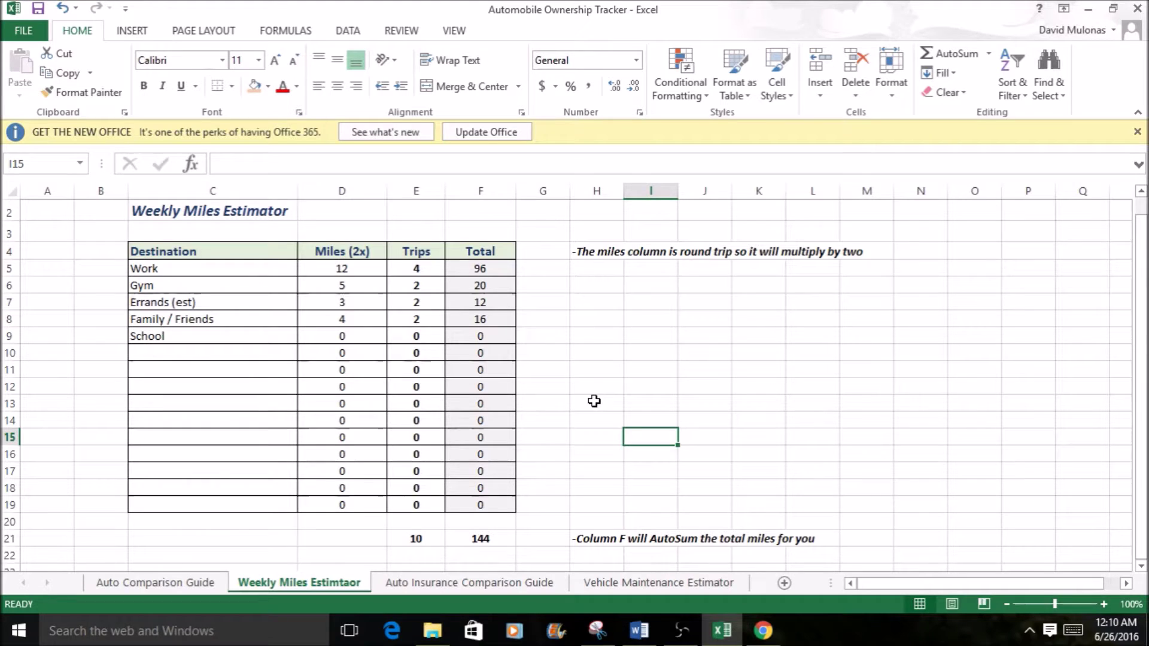
click(450, 584)
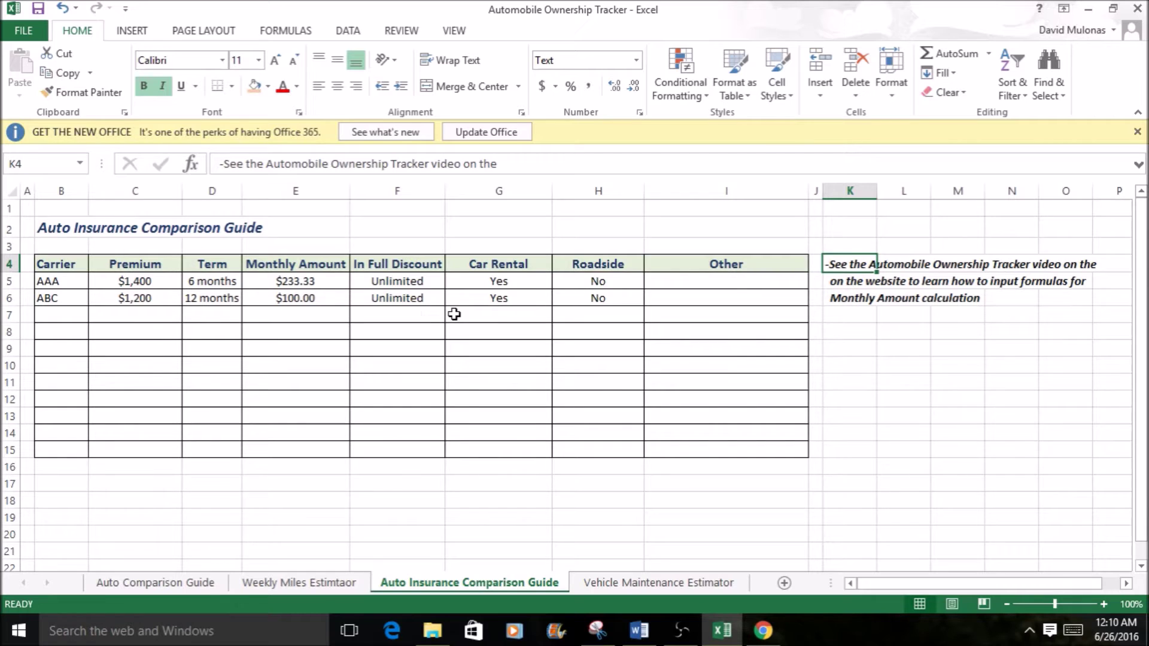
click(405, 244)
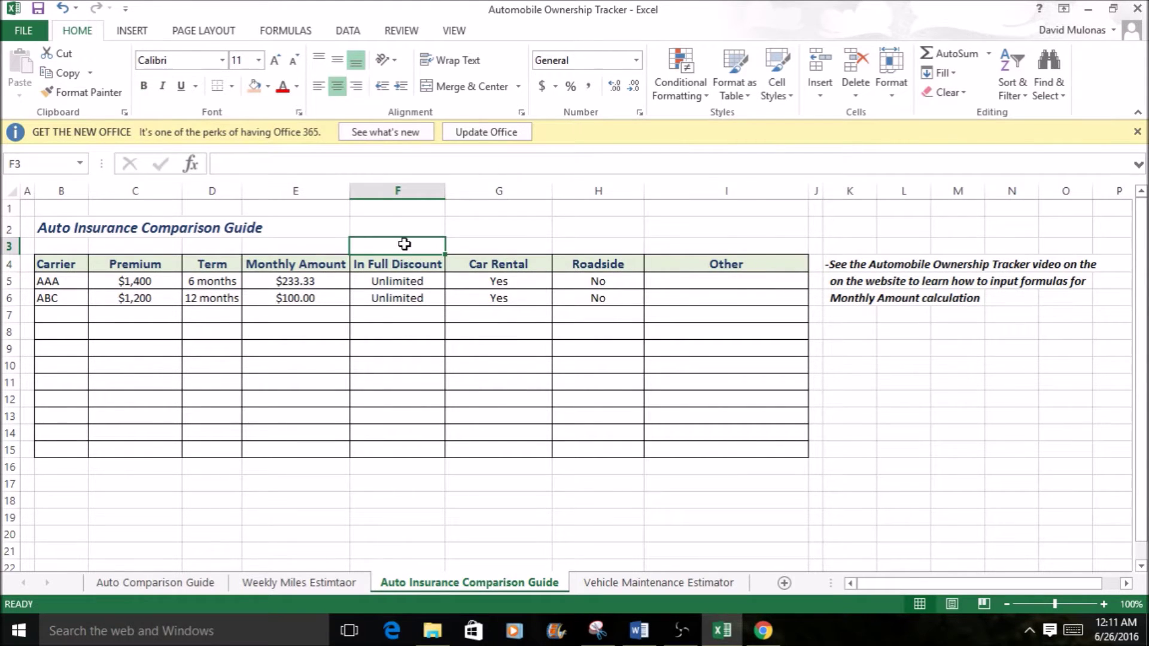
click(506, 244)
click(555, 249)
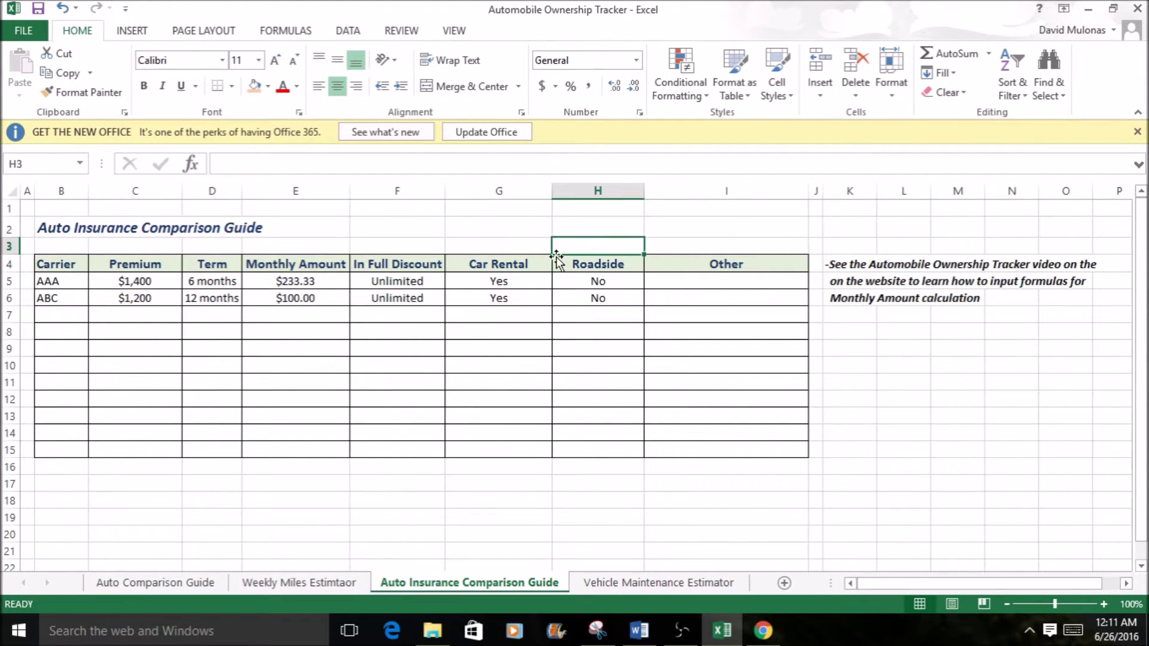
click(504, 264)
drag(504, 264, 606, 303)
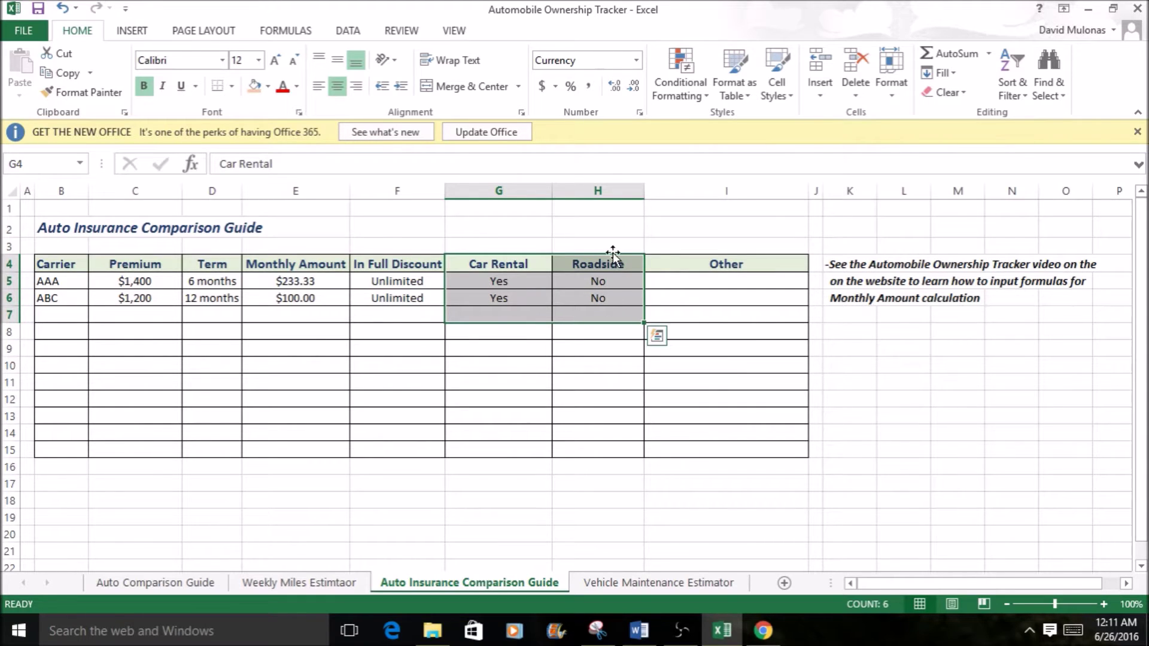
click(629, 247)
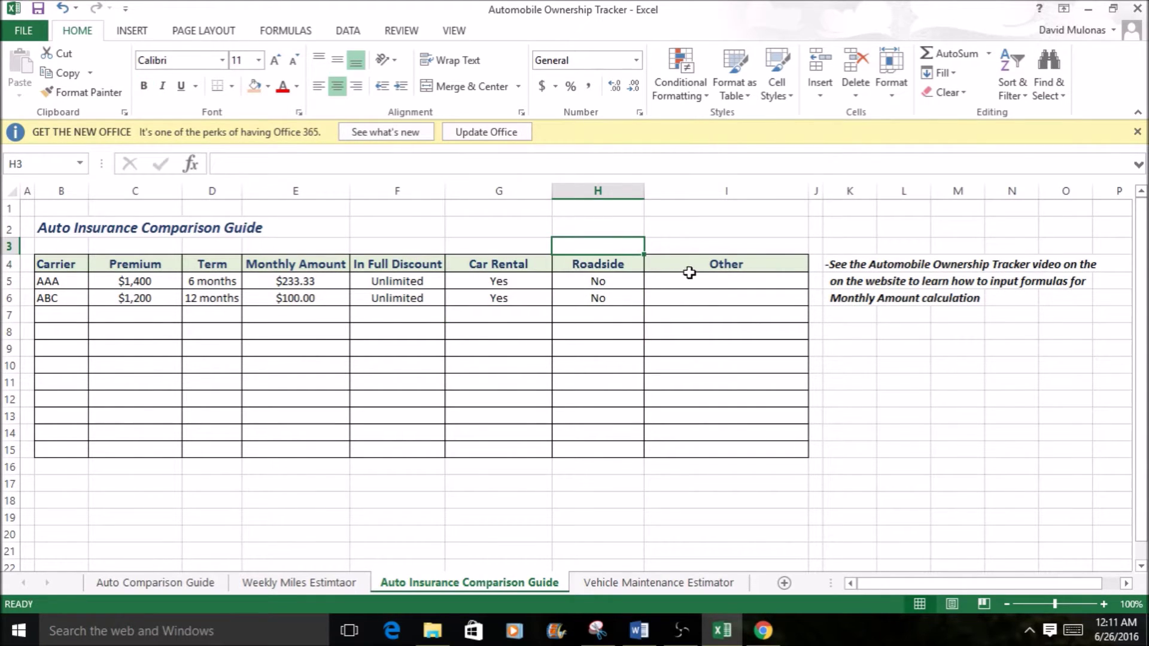
drag(687, 270, 687, 407)
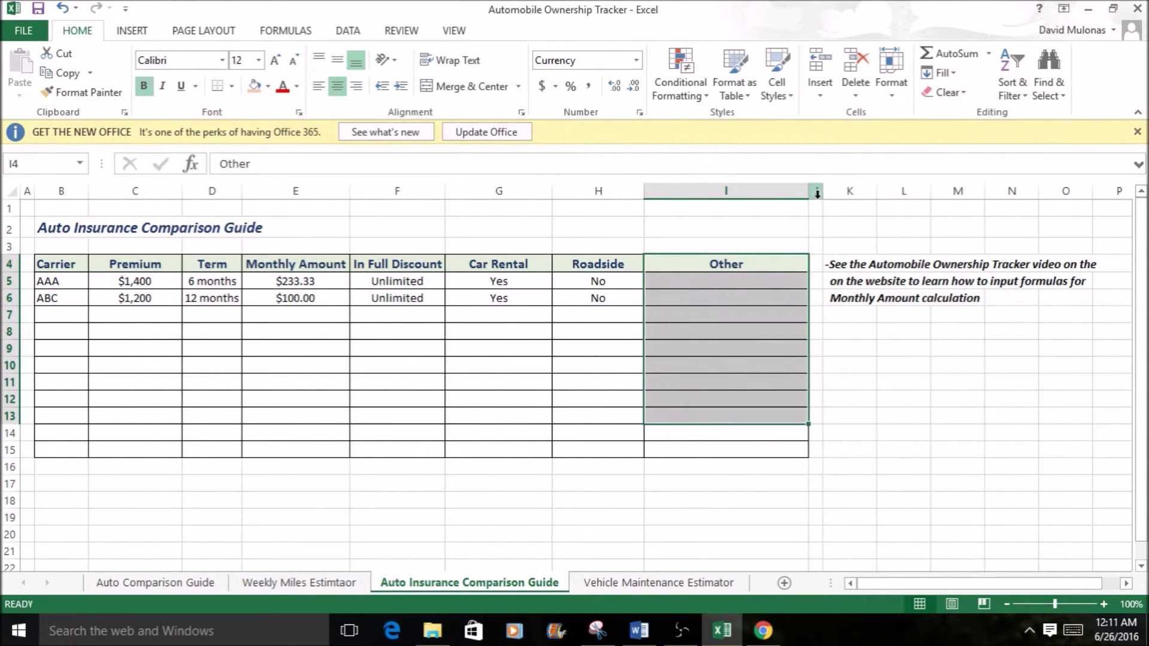
drag(816, 191, 927, 197)
right_click(927, 197)
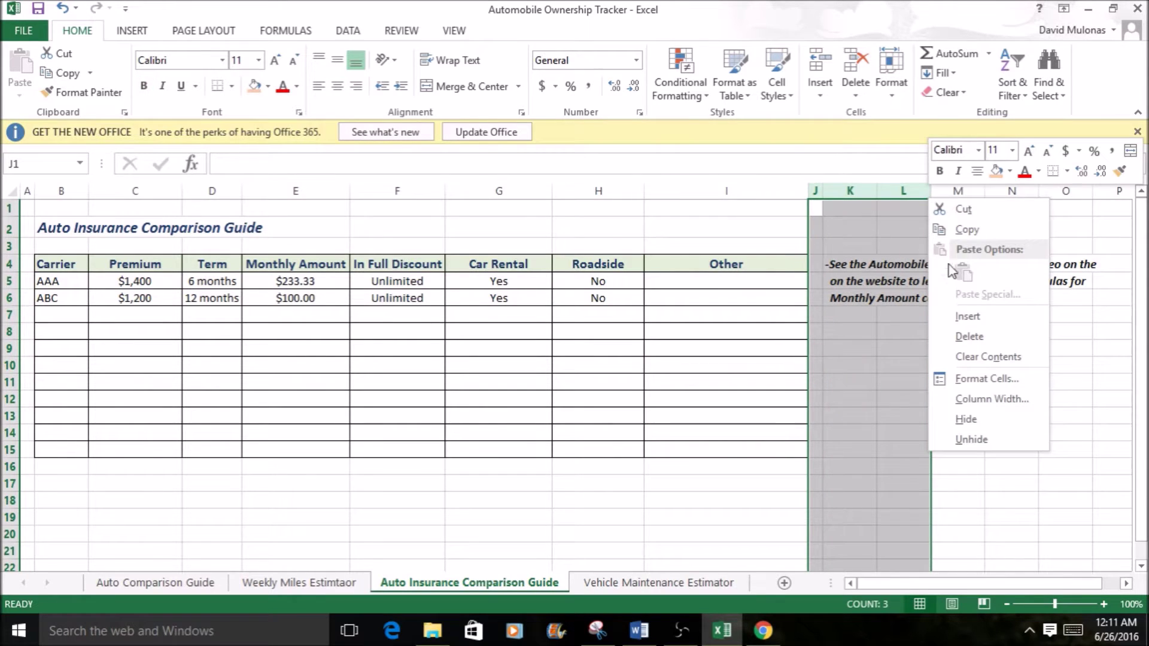
click(958, 330)
click(886, 415)
mouse_move(759, 262)
mouse_down()
mouse_move(778, 449)
mouse_move(1011, 431)
mouse_move(1080, 438)
mouse_up()
click(893, 263)
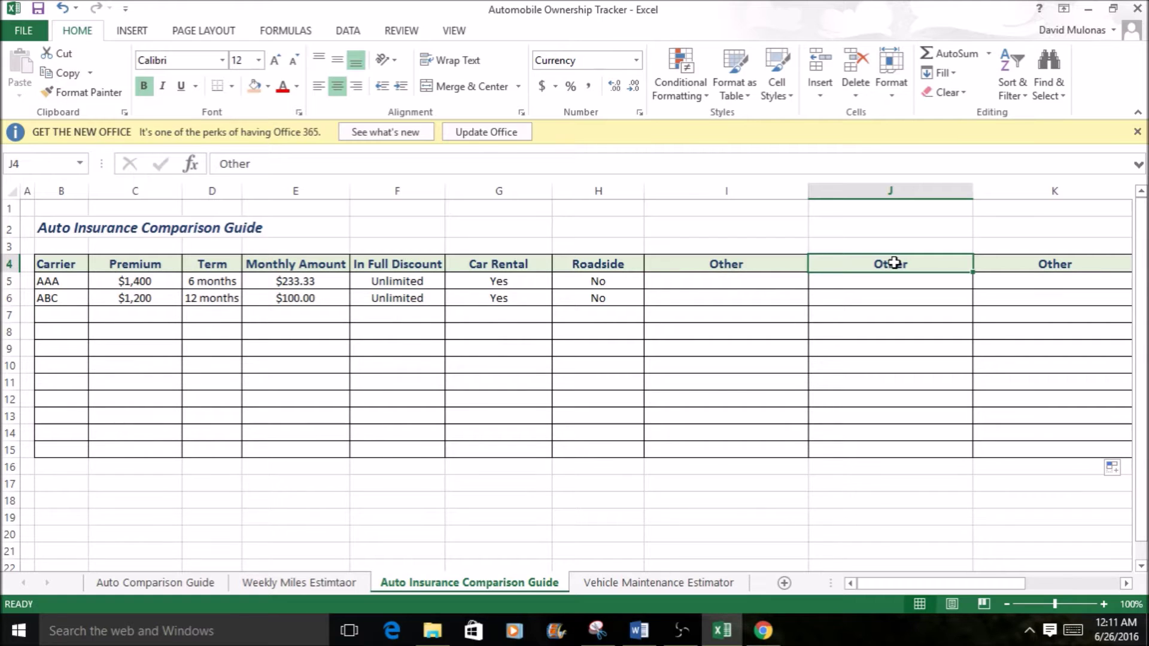
click(65, 8)
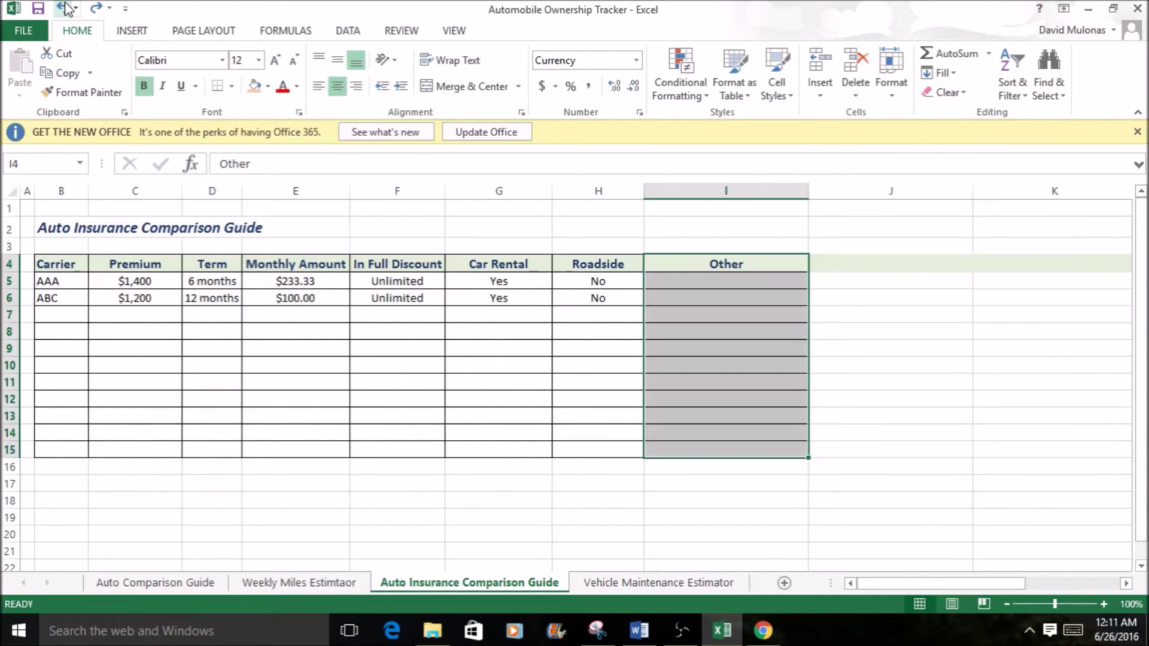
click(65, 8)
Step: In the Vehicle Maintenance Estimator, inspect the Front Brakes cost and its =SUM(E5/36) monthly formula
click(661, 583)
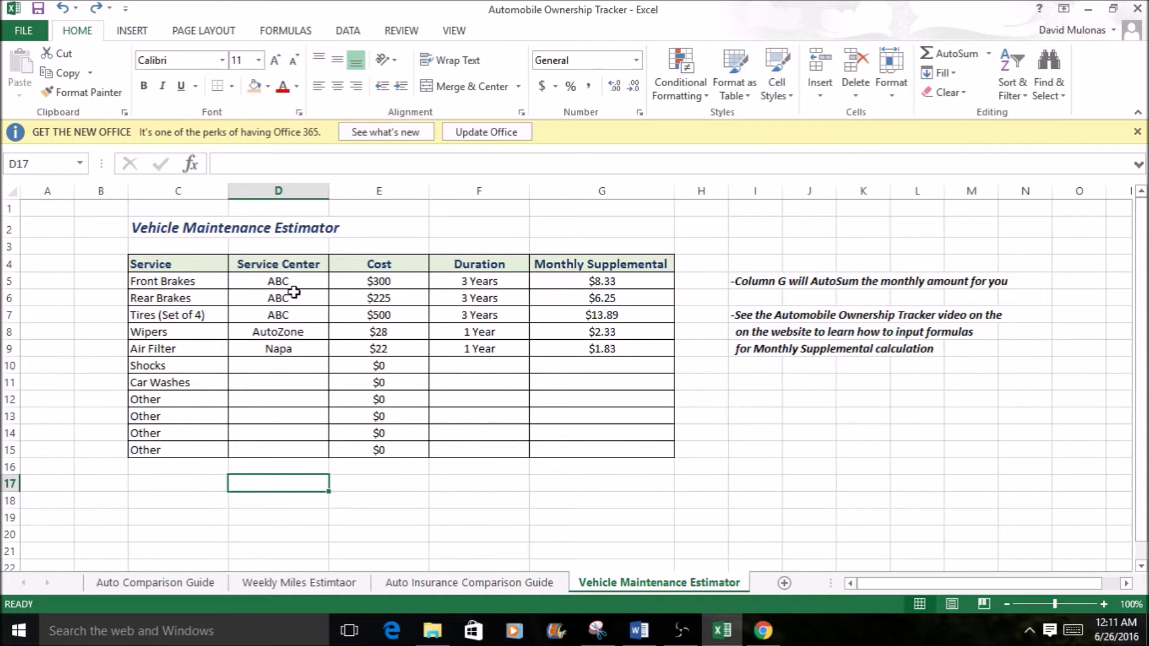
click(378, 280)
click(560, 280)
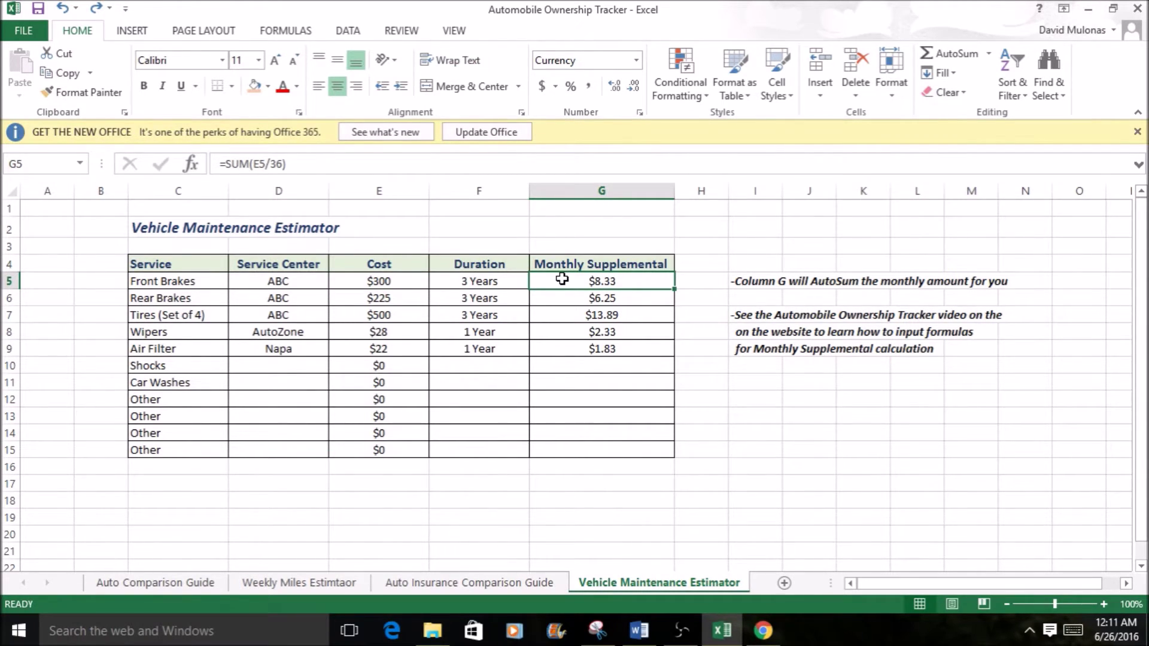
drag(505, 282, 507, 293)
click(597, 280)
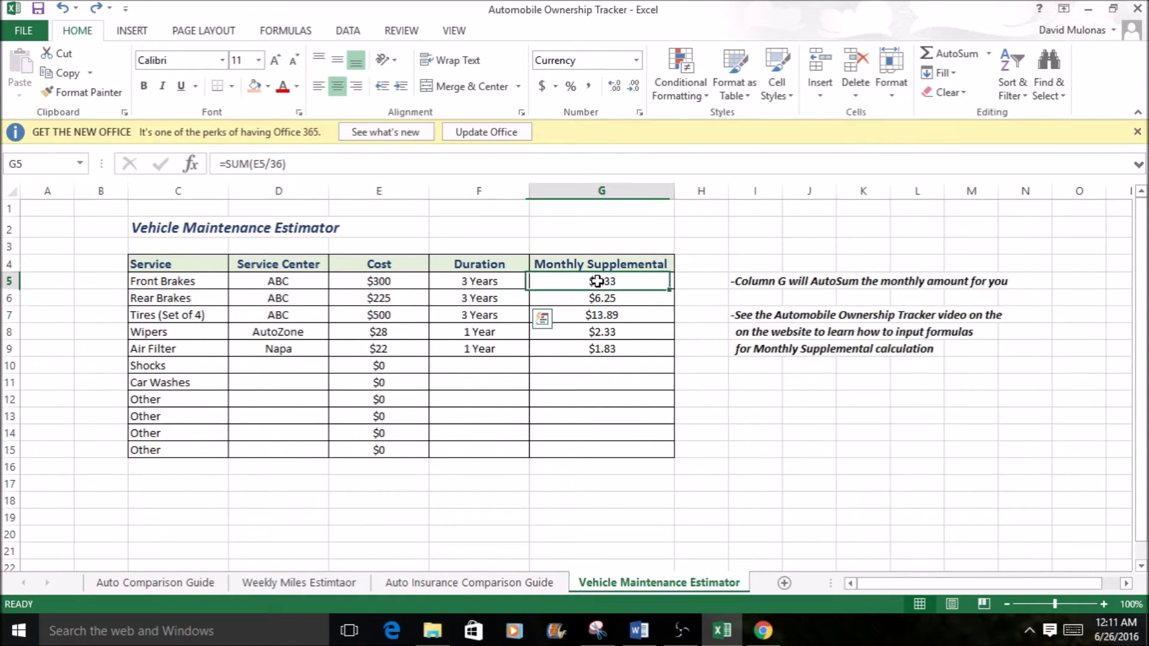
click(408, 281)
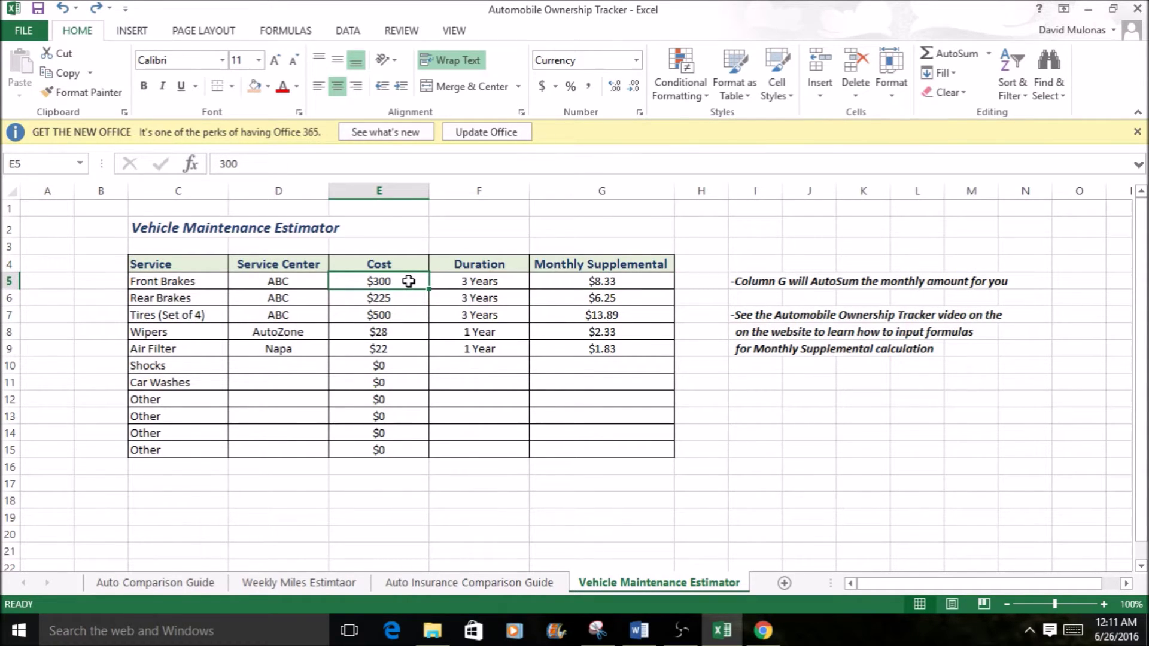
click(598, 281)
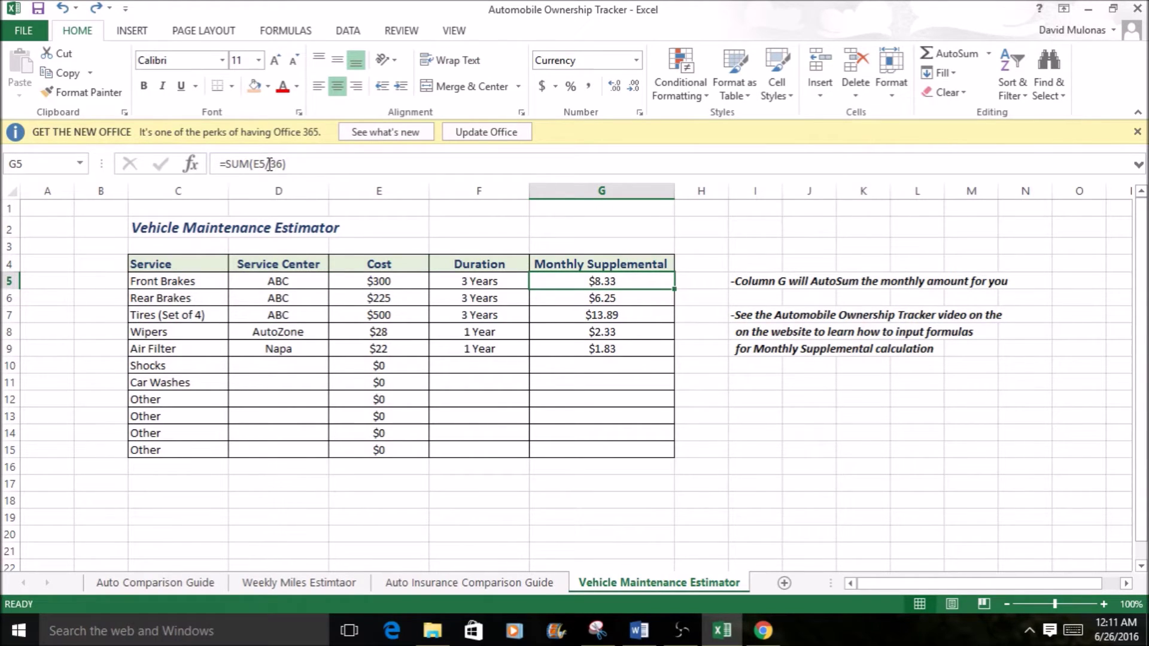
double_click(569, 287)
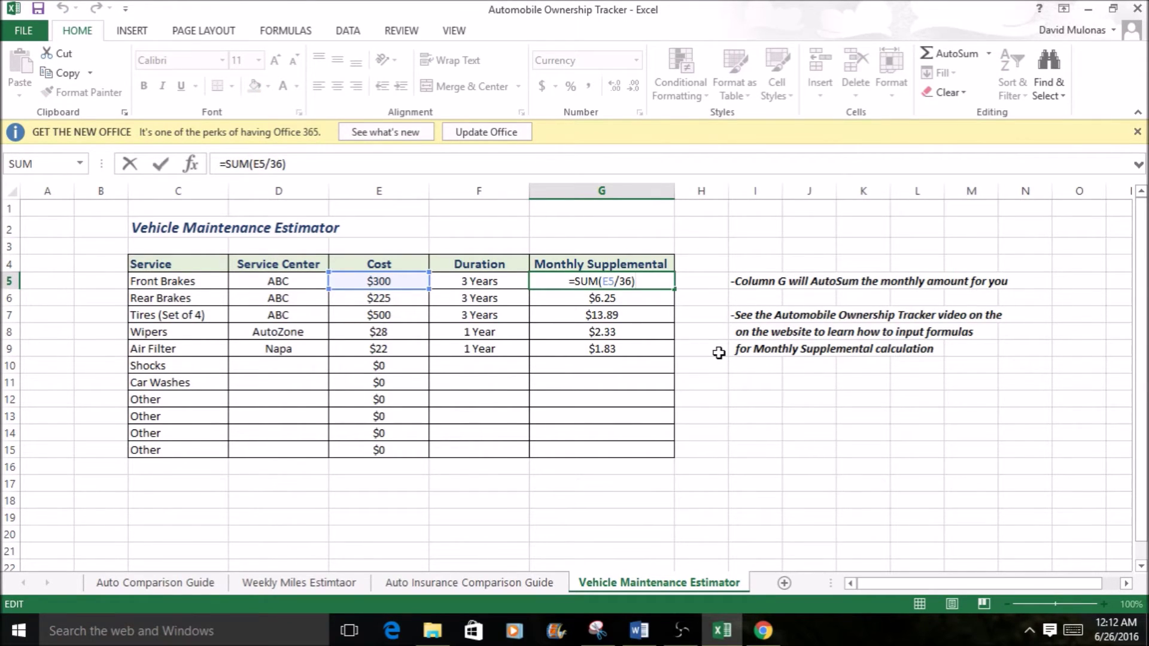
key(Return)
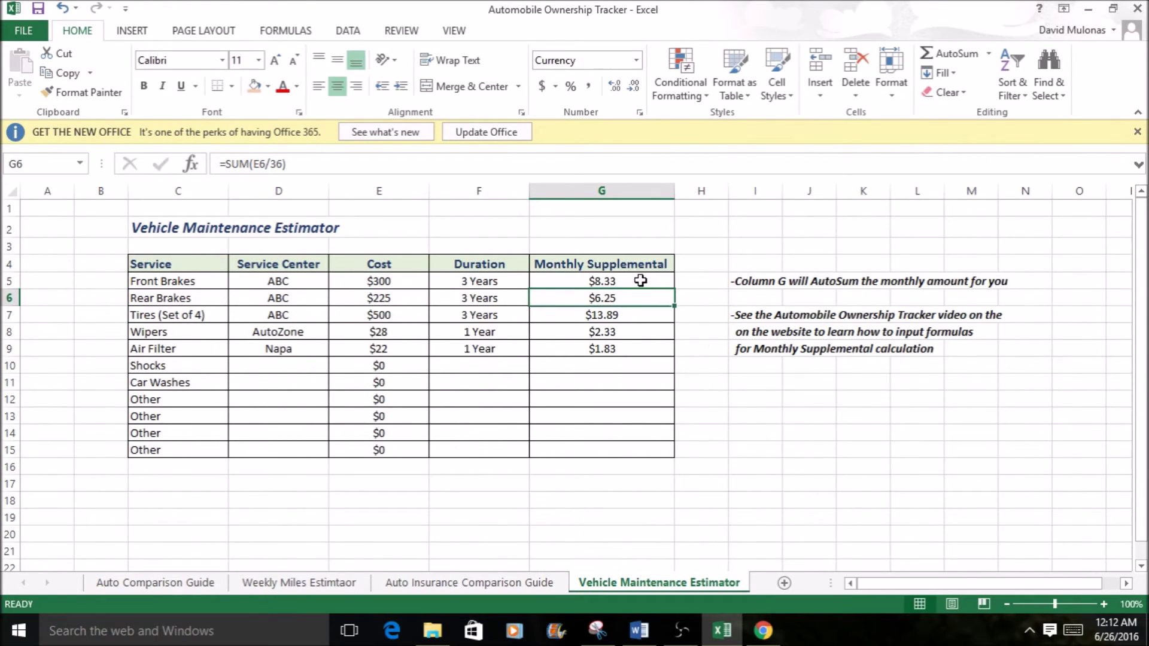
Step: Inspect the Wipers monthly amount's =SUM(E8/12) formula without changing it
click(641, 280)
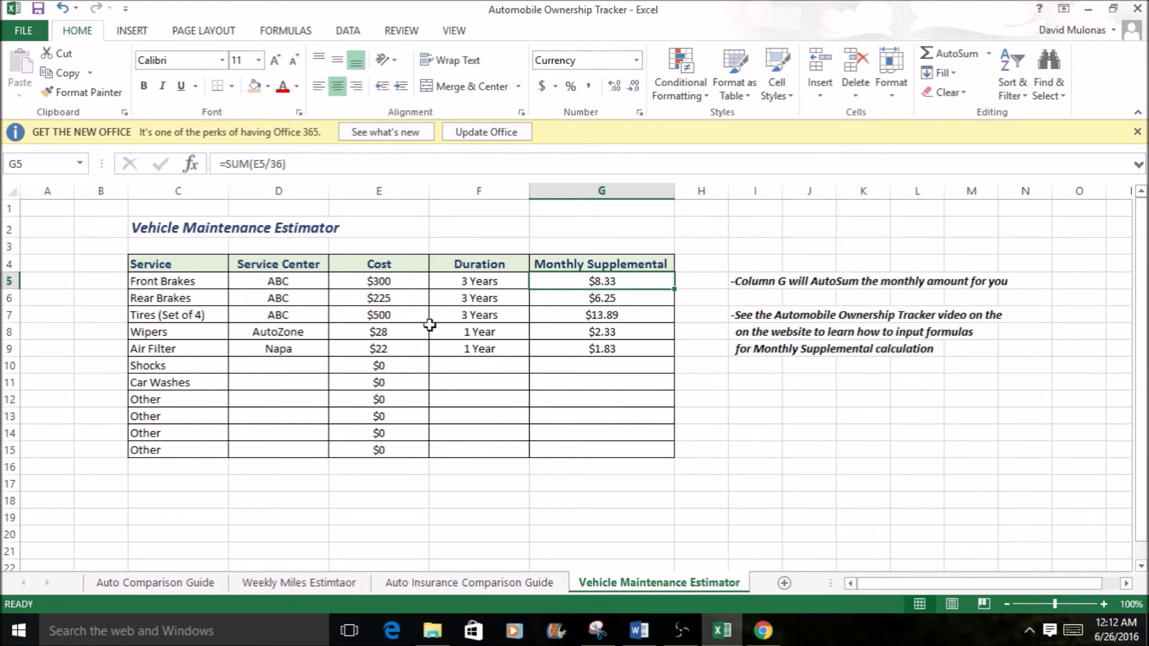
click(591, 336)
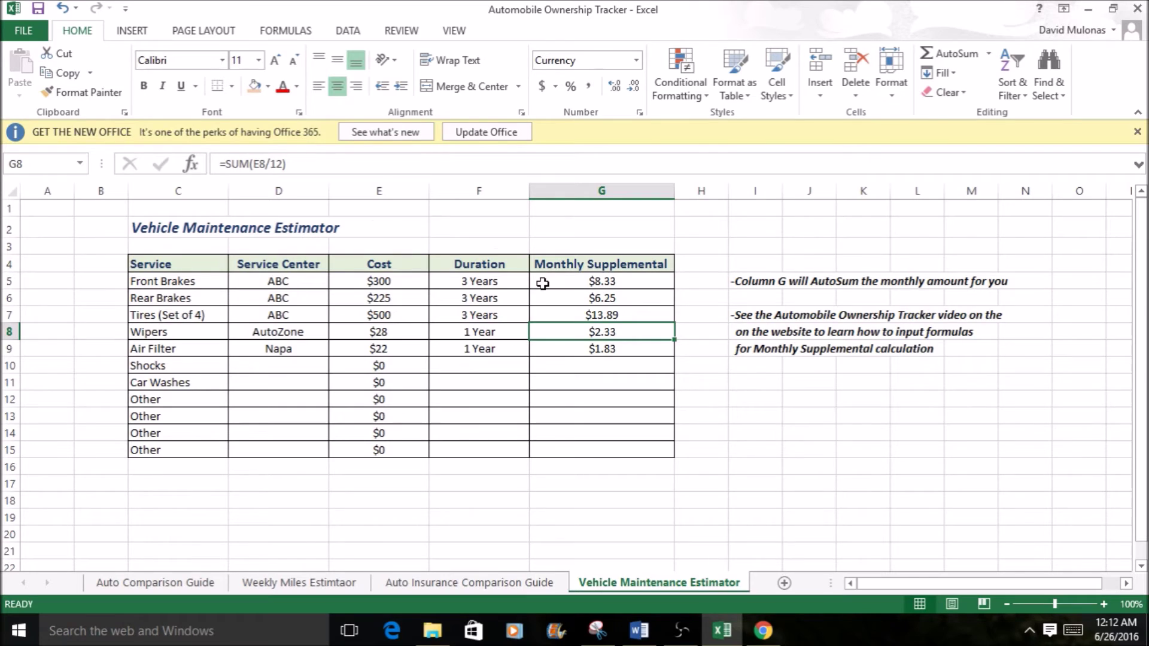
key(F2)
click(737, 419)
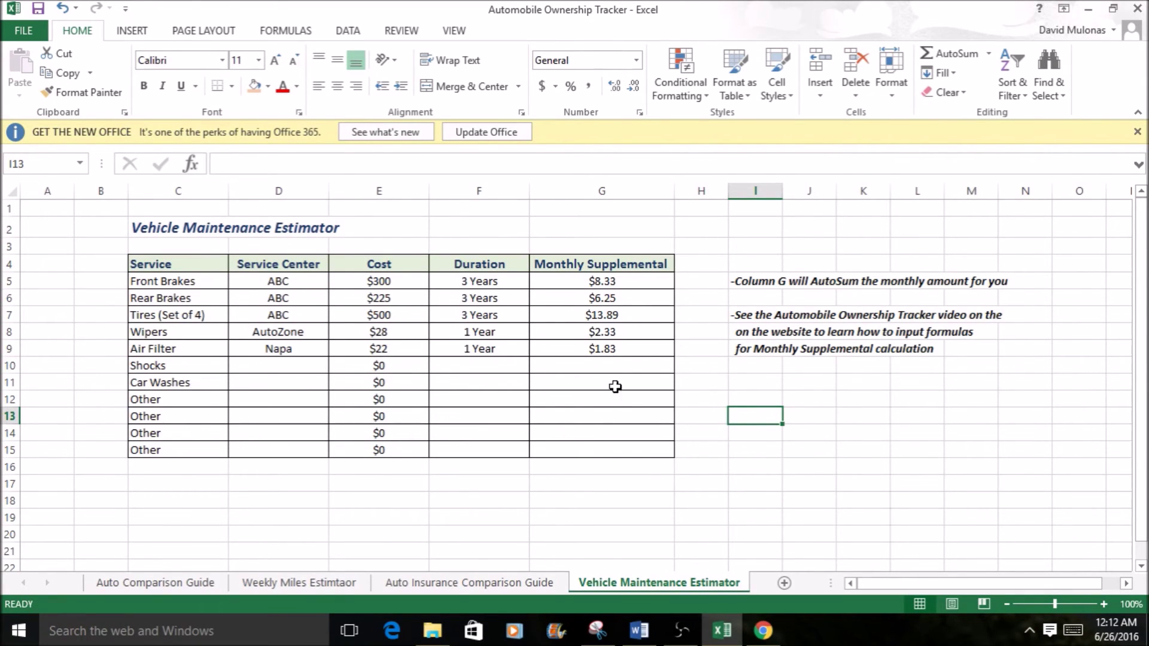
click(494, 516)
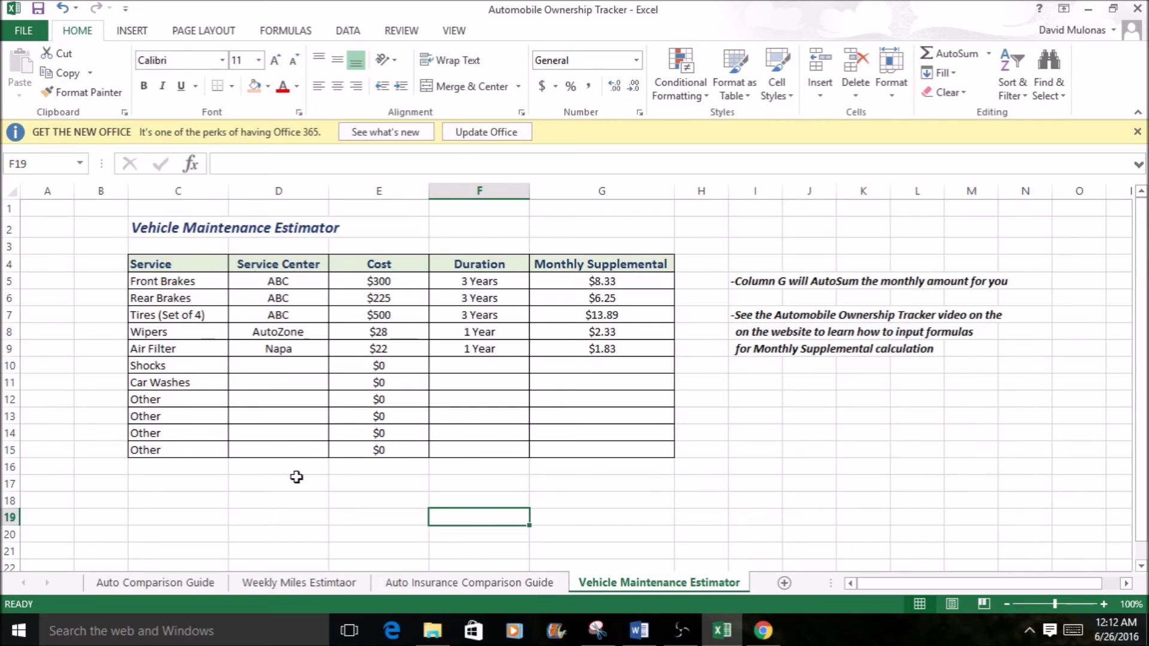
click(311, 583)
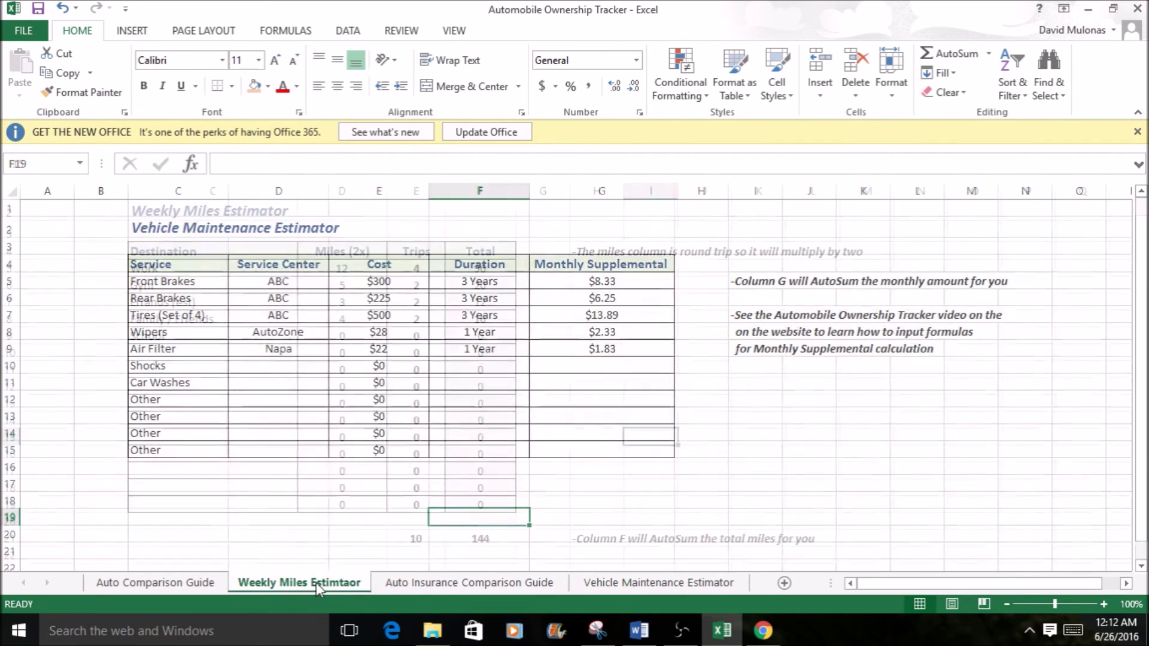
click(172, 581)
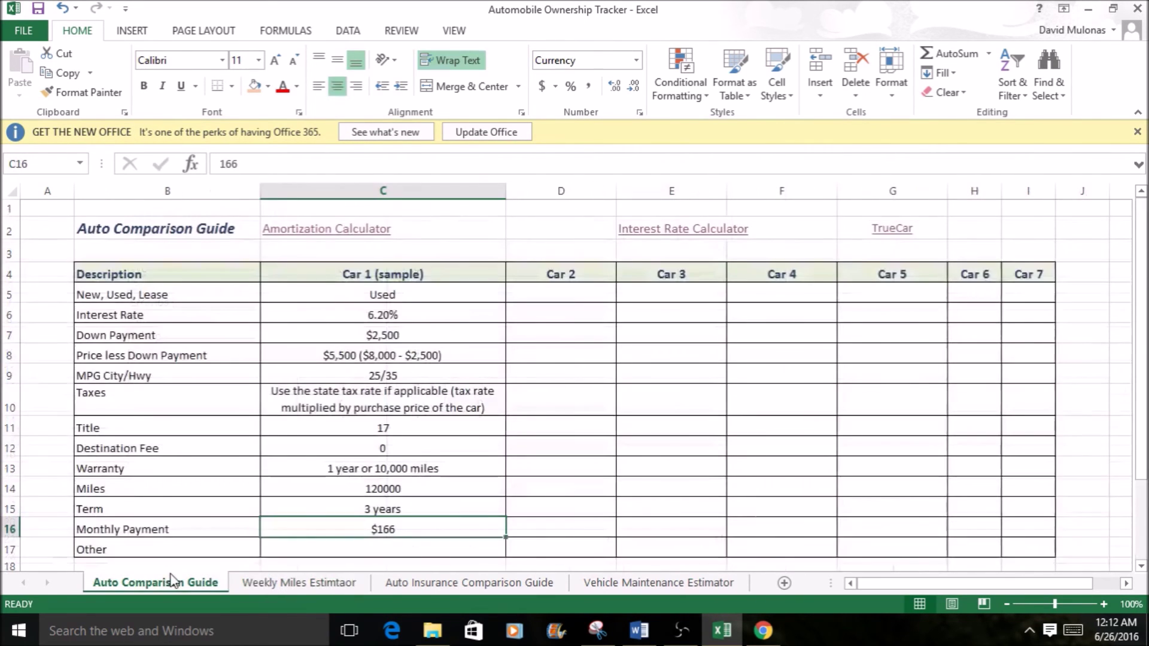
click(454, 584)
click(595, 584)
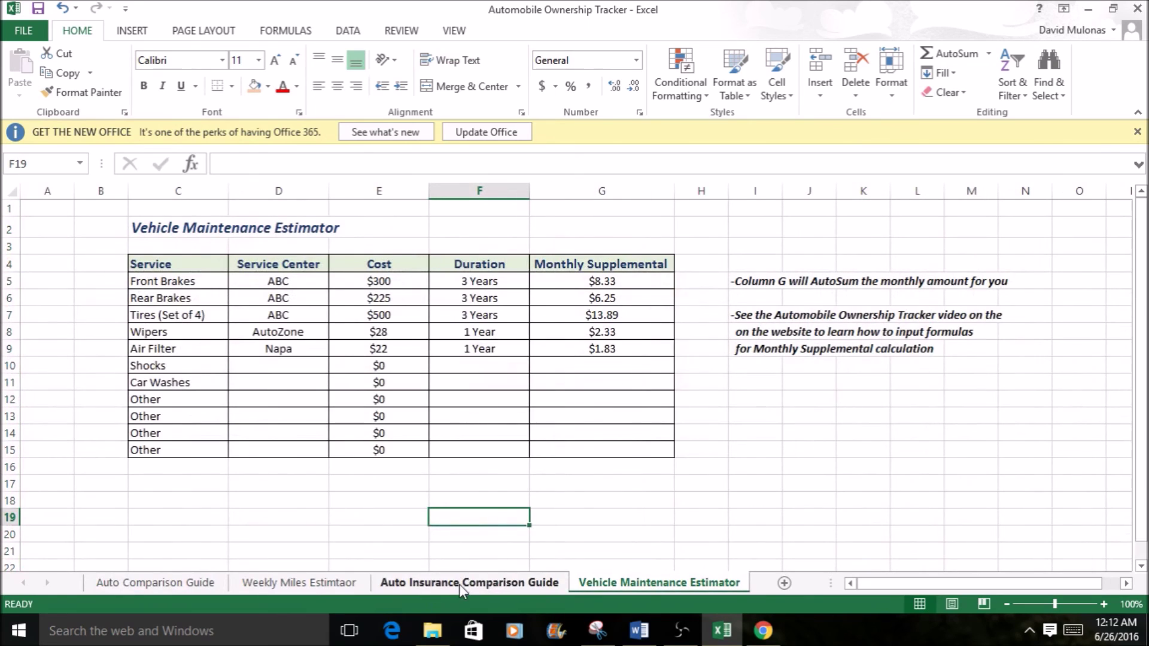
click(346, 506)
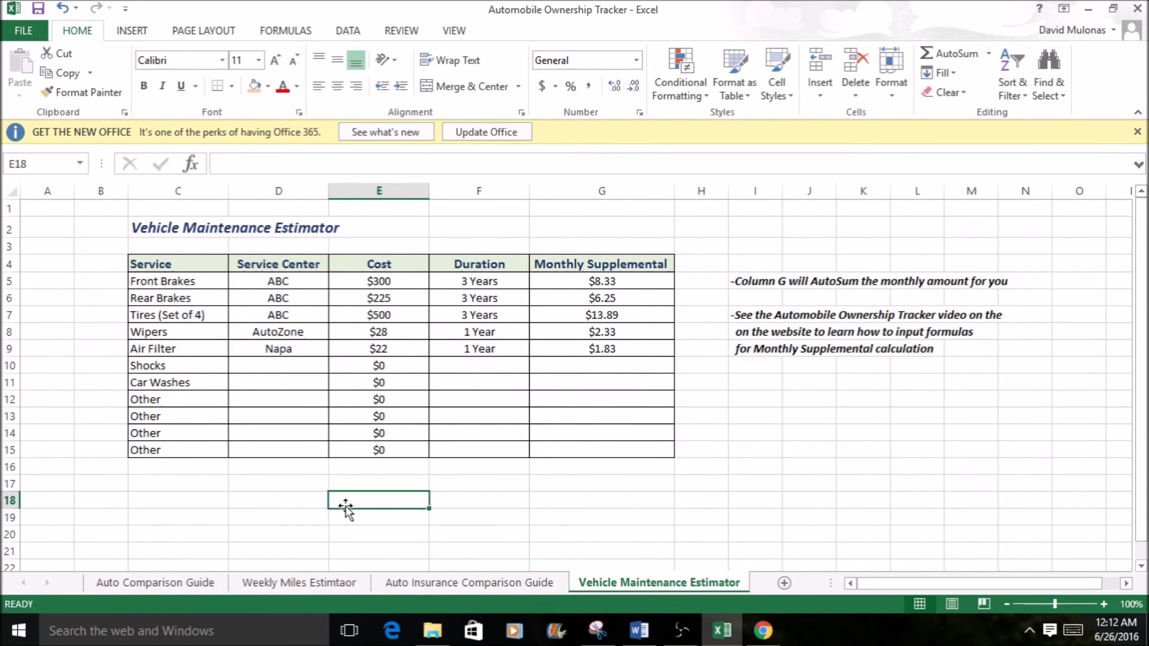